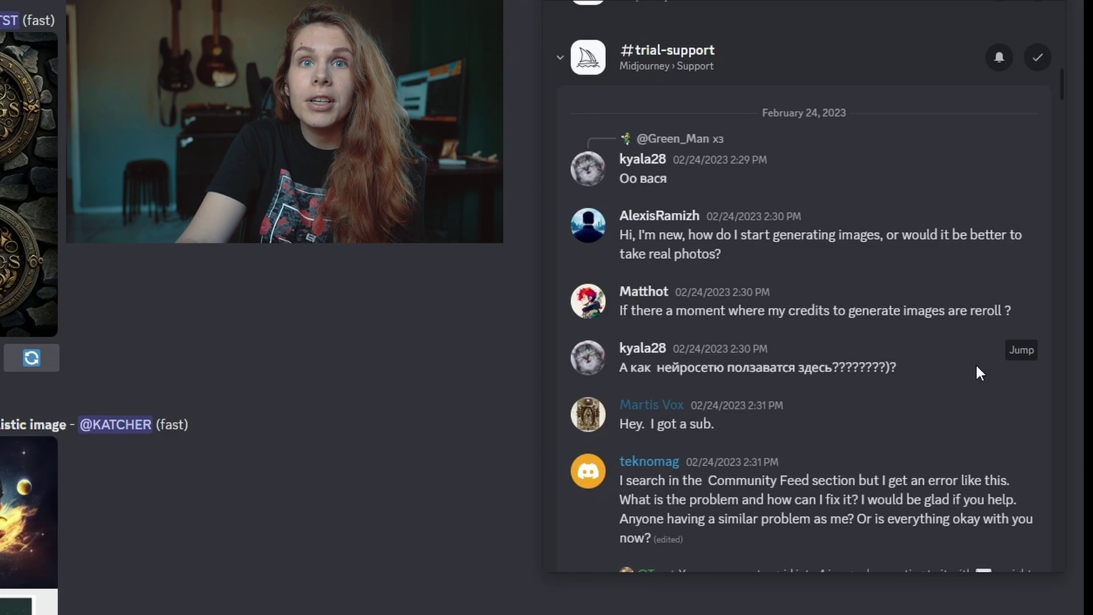
Step: Scroll the DALL-E help page down to the 'How many free credits do I get?' answer
{"action": "scroll", "coordinate": [977, 368], "scroll_direction": "down", "scroll_amount": 3}
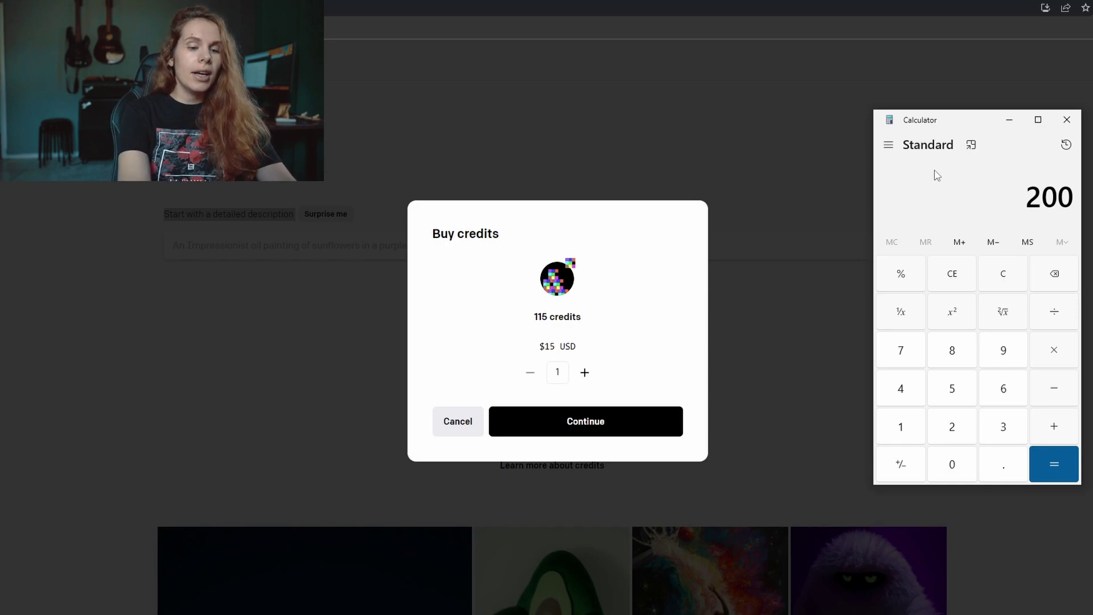
Step: Compute 200 × 0.13 = 26 in Calculator and raise the credit packs to two
{"action": "type", "text": "*0.13"}
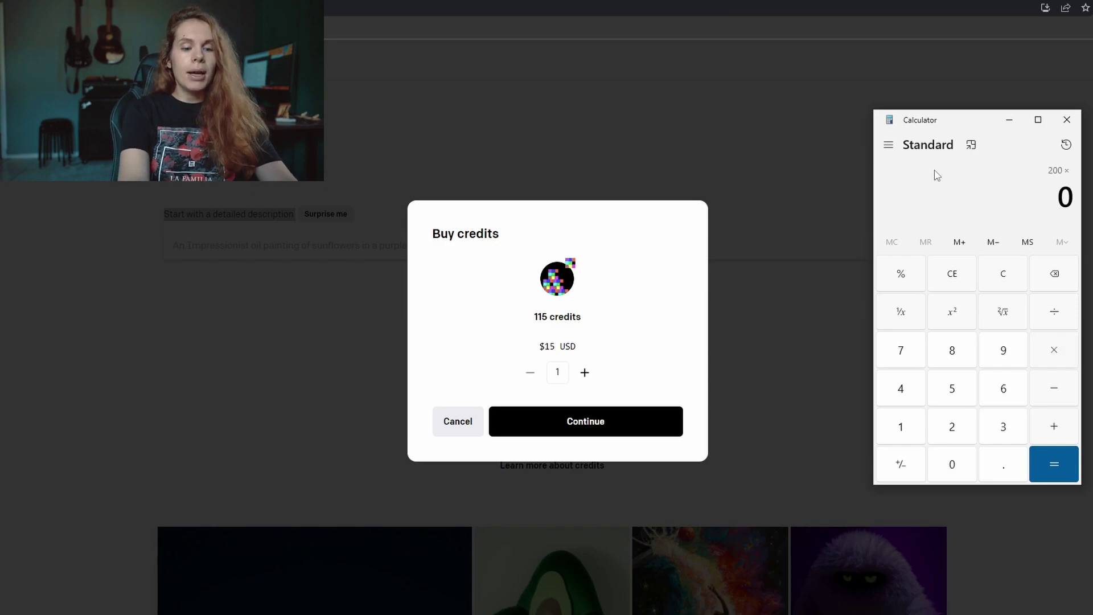
{"action": "key", "text": "Return"}
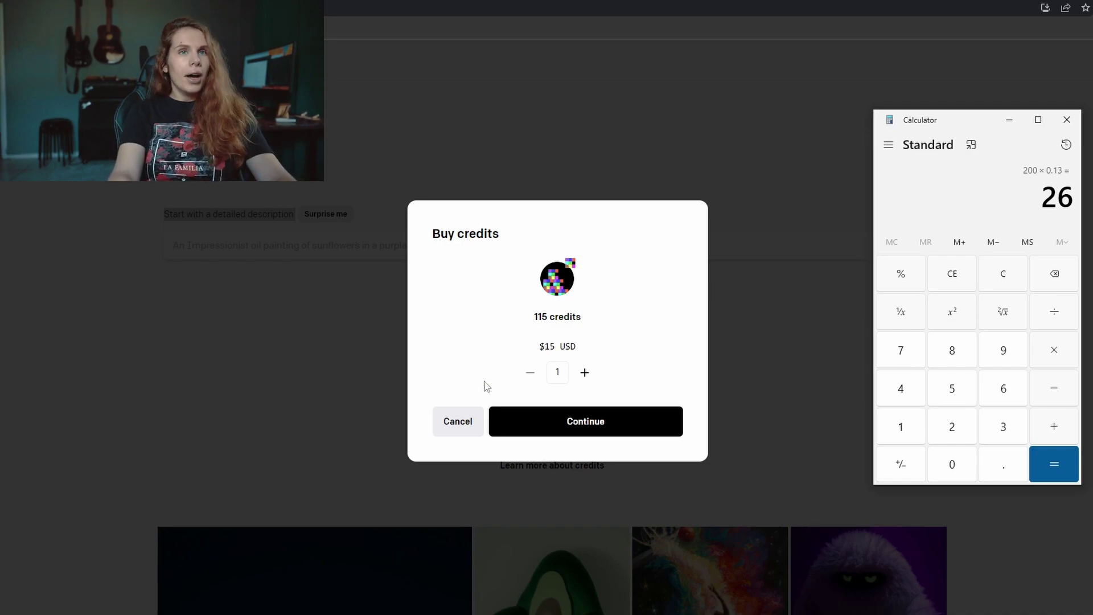
{"action": "left_click", "coordinate": [585, 373]}
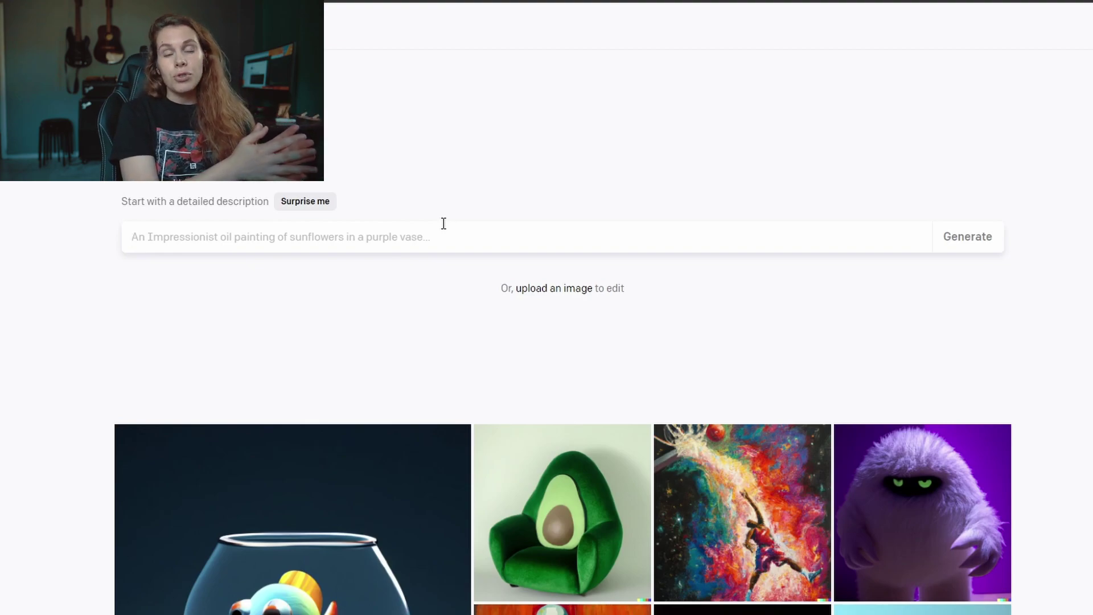
Step: Generate 'monkey cooking dinner, steam punk' images and open the second result by itself
{"action": "type", "text": "monkey cooking dinner"}
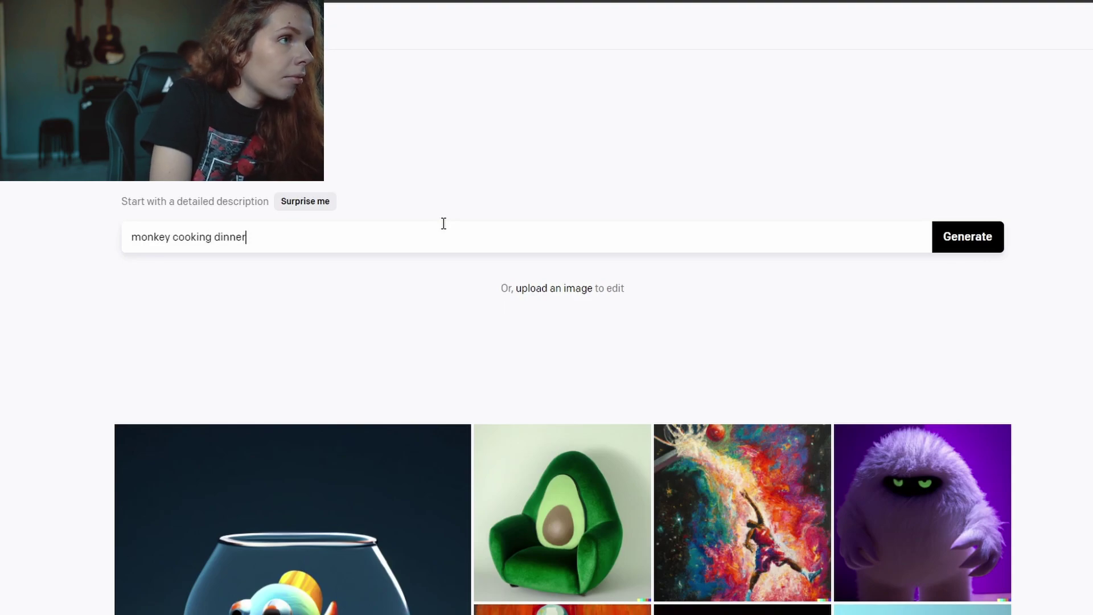
{"action": "type", "text": ", steam punk"}
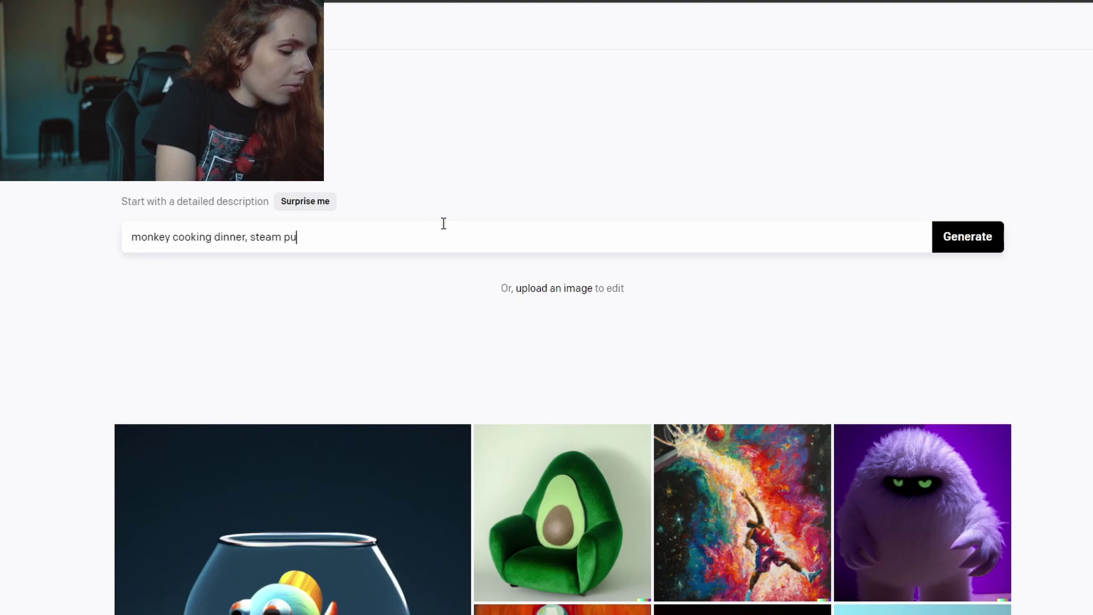
{"action": "key", "text": "Return"}
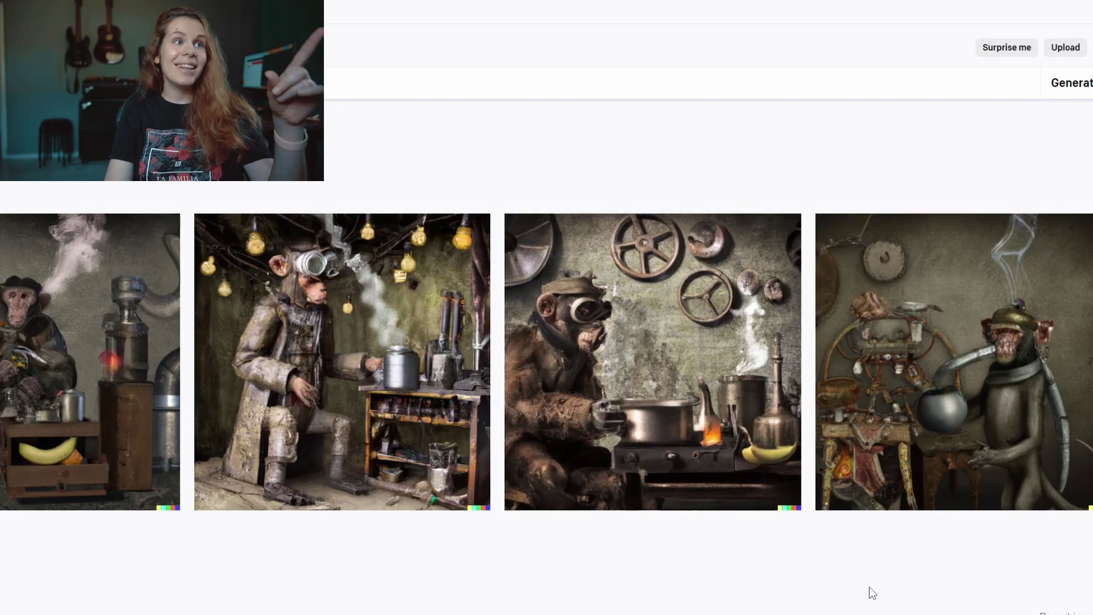
{"action": "mouse_move", "coordinate": [366, 482]}
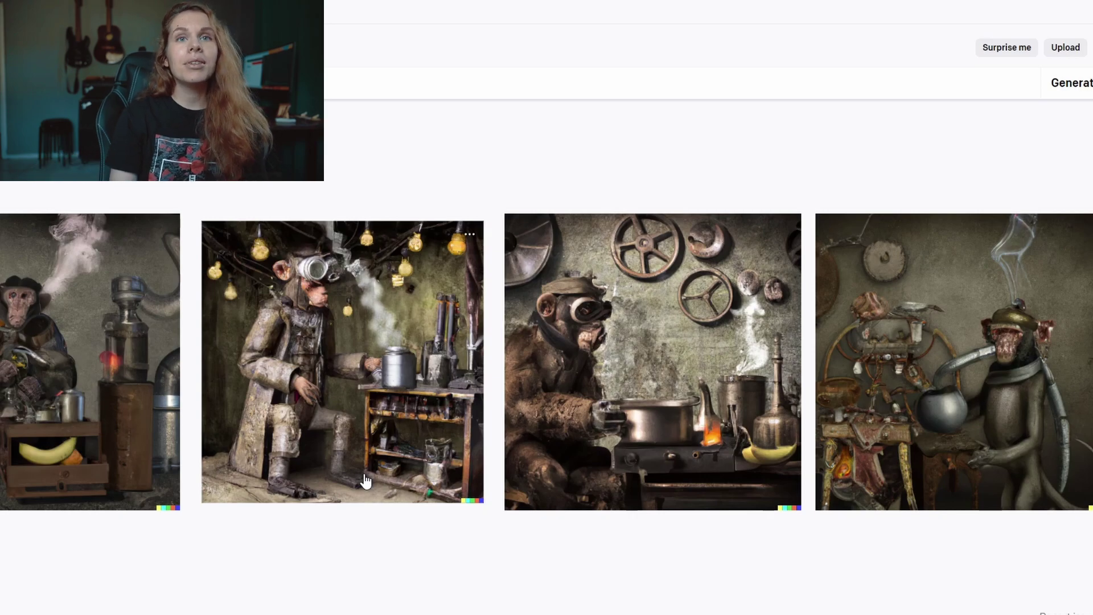
{"action": "left_click", "coordinate": [371, 338]}
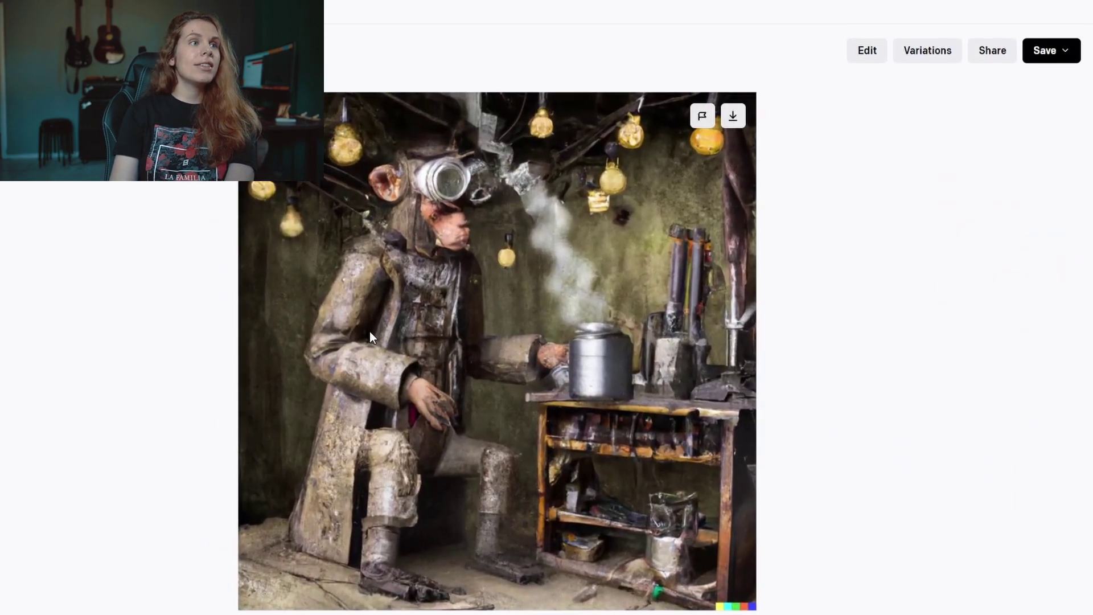
{"action": "left_click", "coordinate": [876, 55]}
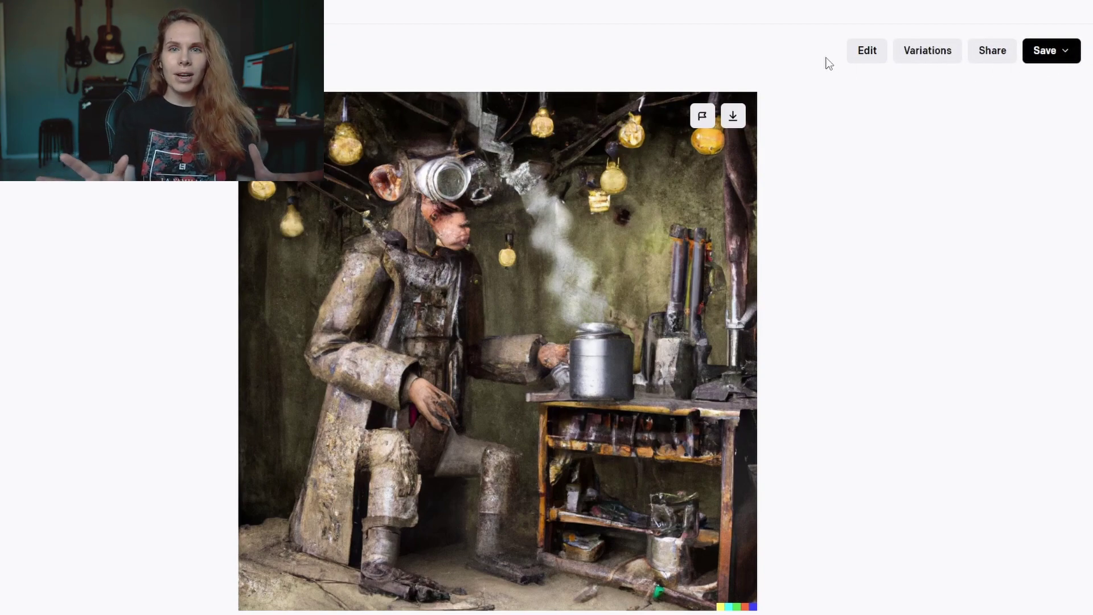
Step: Erase the monkey image's top-right corner and prompt 'flower' to regenerate it
{"action": "left_click", "coordinate": [866, 51]}
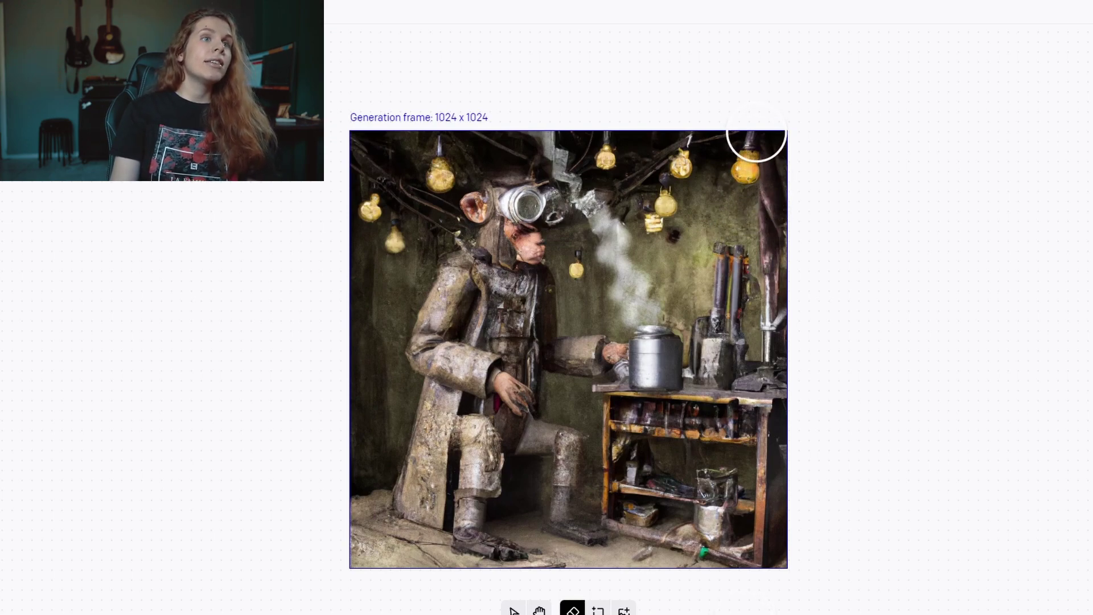
{"action": "left_click_drag", "start_coordinate": [757, 134], "coordinate": [743, 176]}
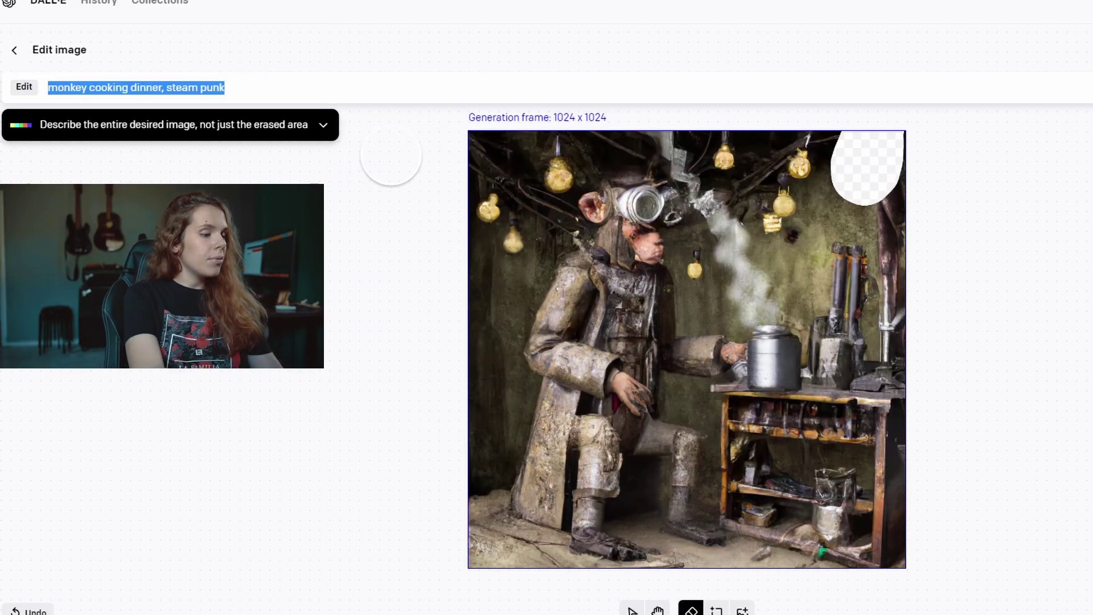
{"action": "type", "text": "flower"}
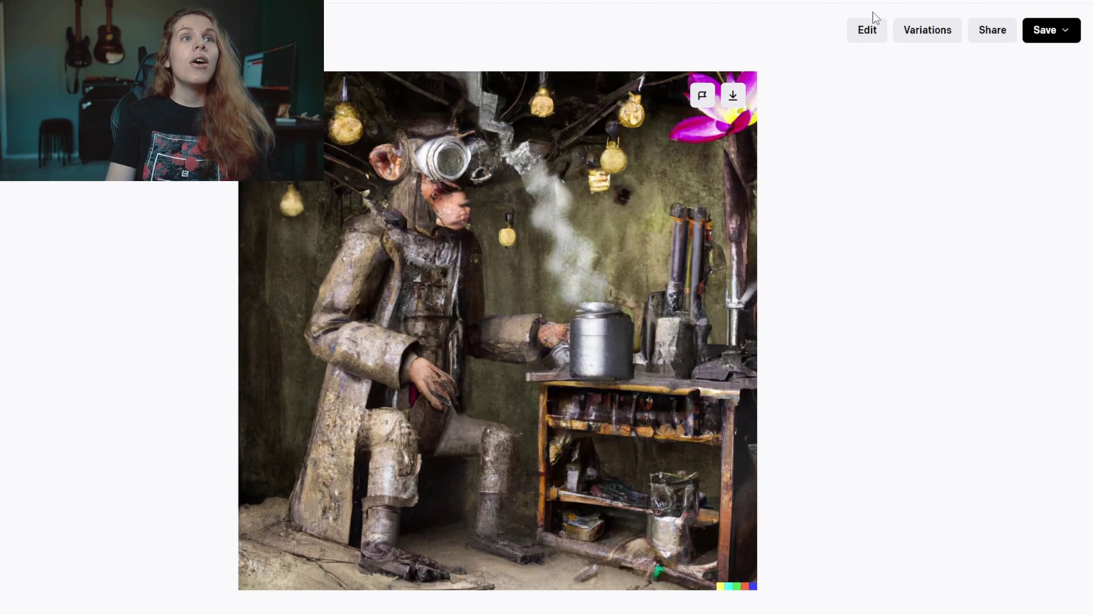
Step: Place a generation frame over the image's left side, prompted 'kitchen window, steam punk'
{"action": "left_click", "coordinate": [867, 30]}
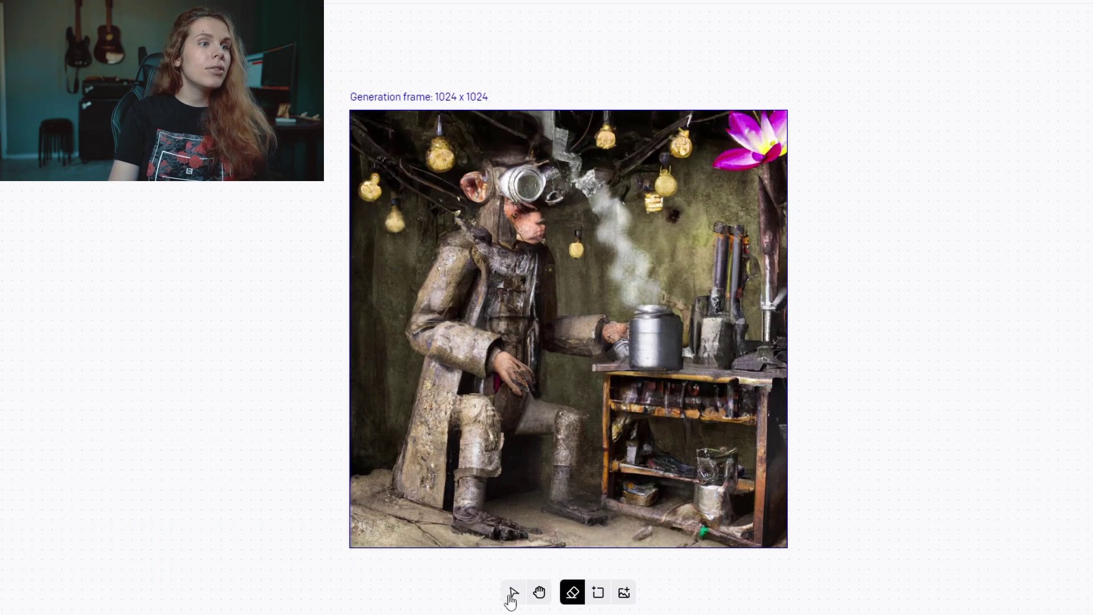
{"action": "left_click", "coordinate": [599, 594]}
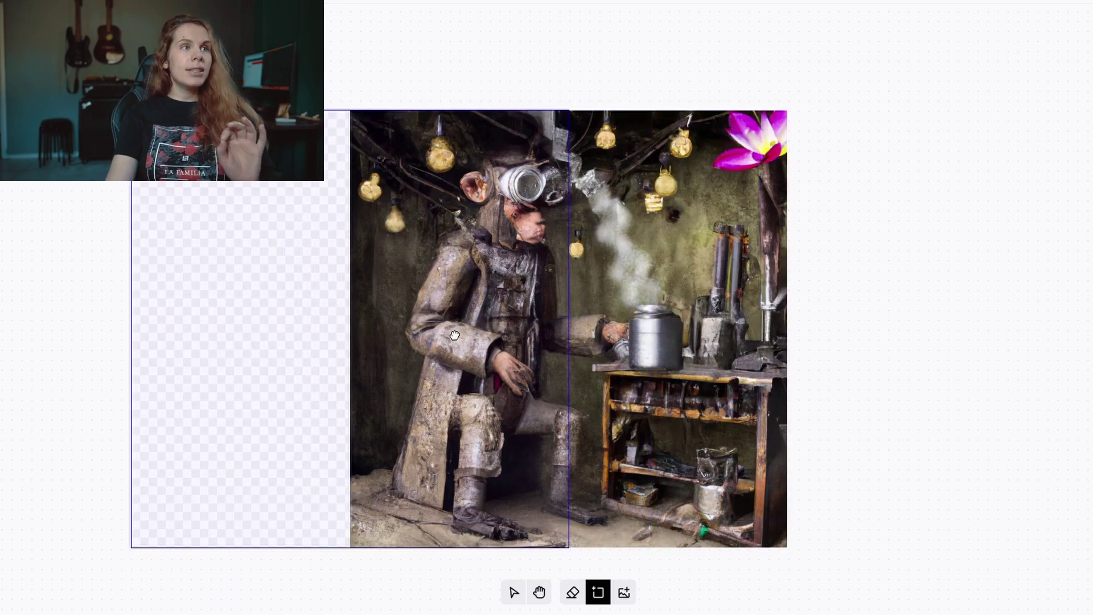
{"action": "left_click", "coordinate": [455, 336]}
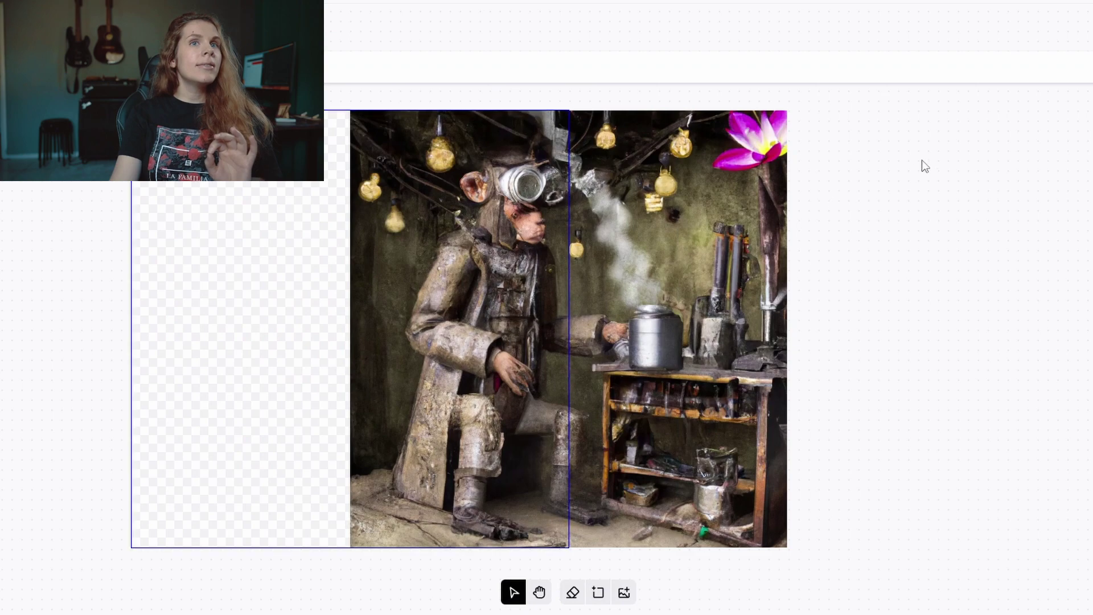
{"action": "type", "text": "dowr, steam punk"}
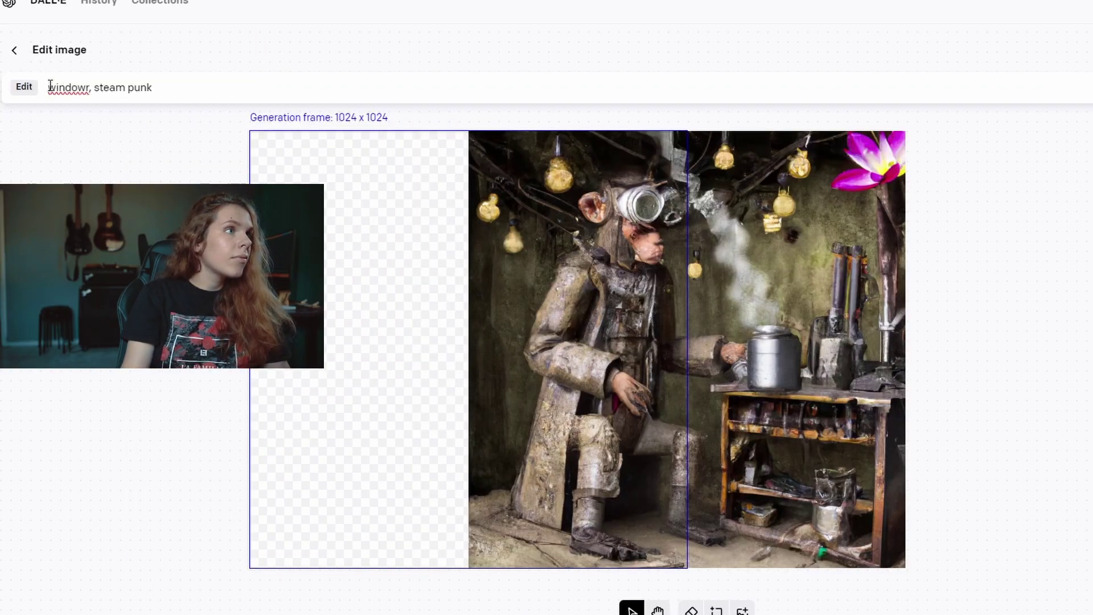
{"action": "left_click_drag", "start_coordinate": [50, 86], "coordinate": [217, 80]}
{"action": "type", "text": "kit"}
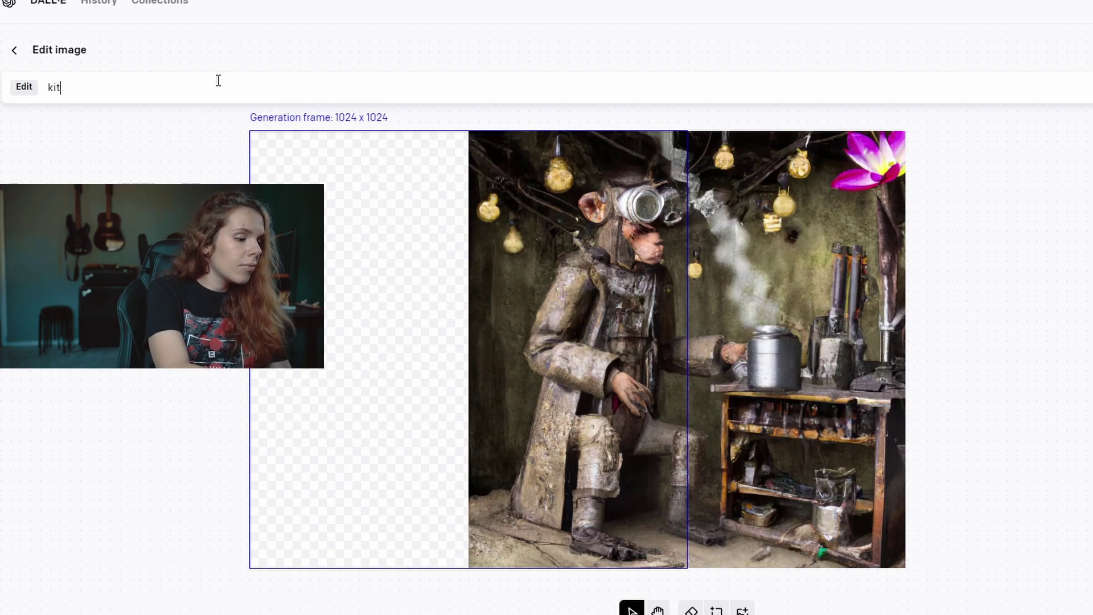
{"action": "type", "text": "chen windo"}
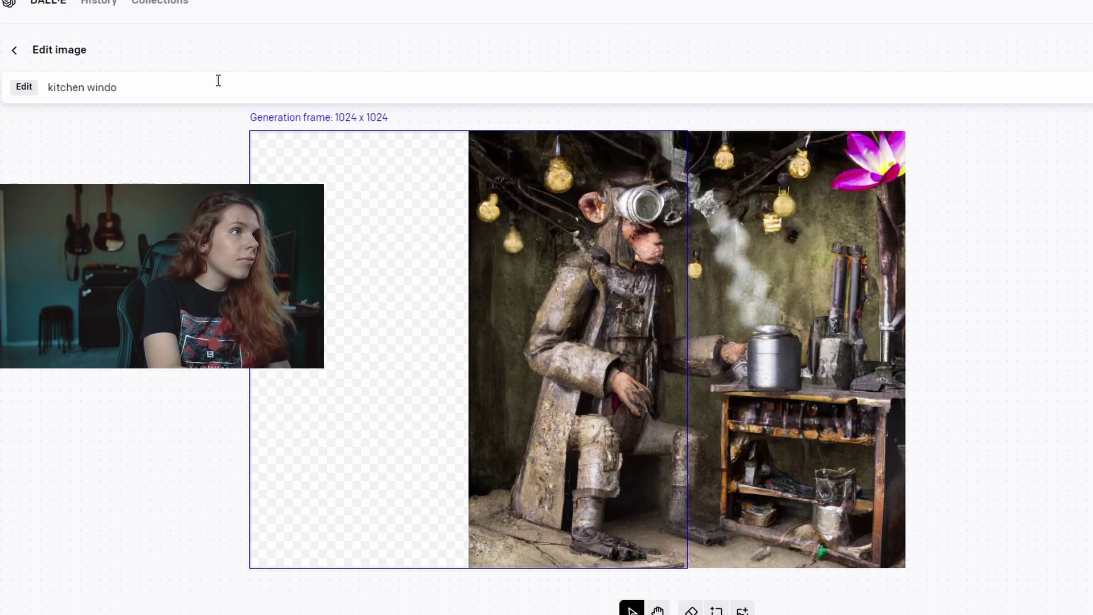
{"action": "type", "text": "w, steam pu"}
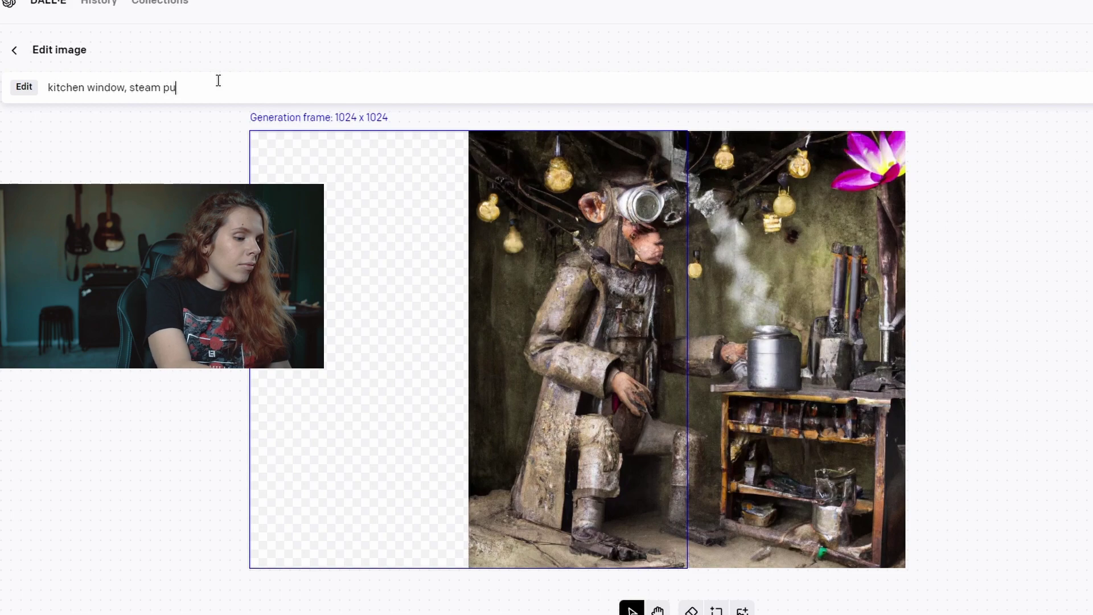
{"action": "type", "text": "nk"}
{"action": "key", "text": "Escape"}
{"action": "key", "text": "h"}
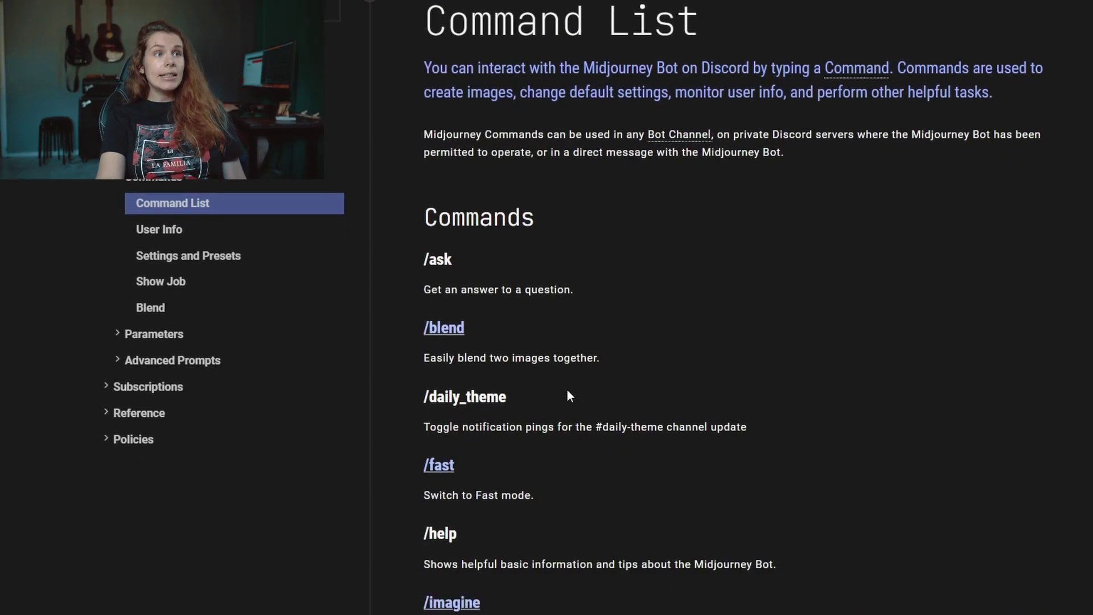
Step: Scroll through Midjourney's Command List page describing /ask, /blend, /fast and /help
{"action": "scroll", "coordinate": [570, 397], "scroll_direction": "down", "scroll_amount": 10}
{"action": "scroll", "coordinate": [556, 276], "scroll_direction": "down", "scroll_amount": 4}
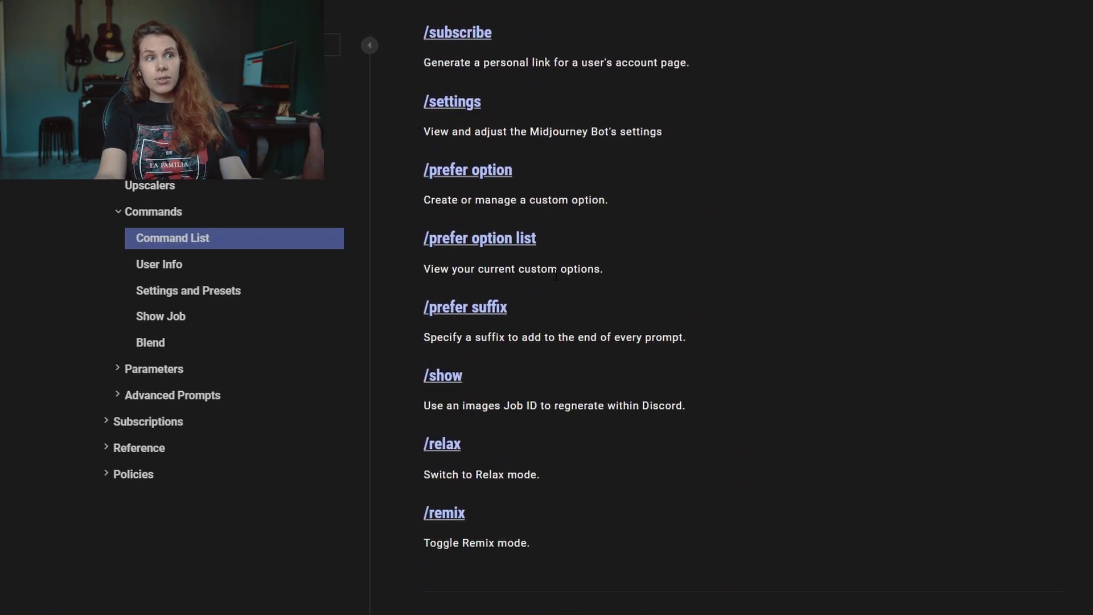
{"action": "scroll", "coordinate": [556, 275], "scroll_direction": "up", "scroll_amount": 14}
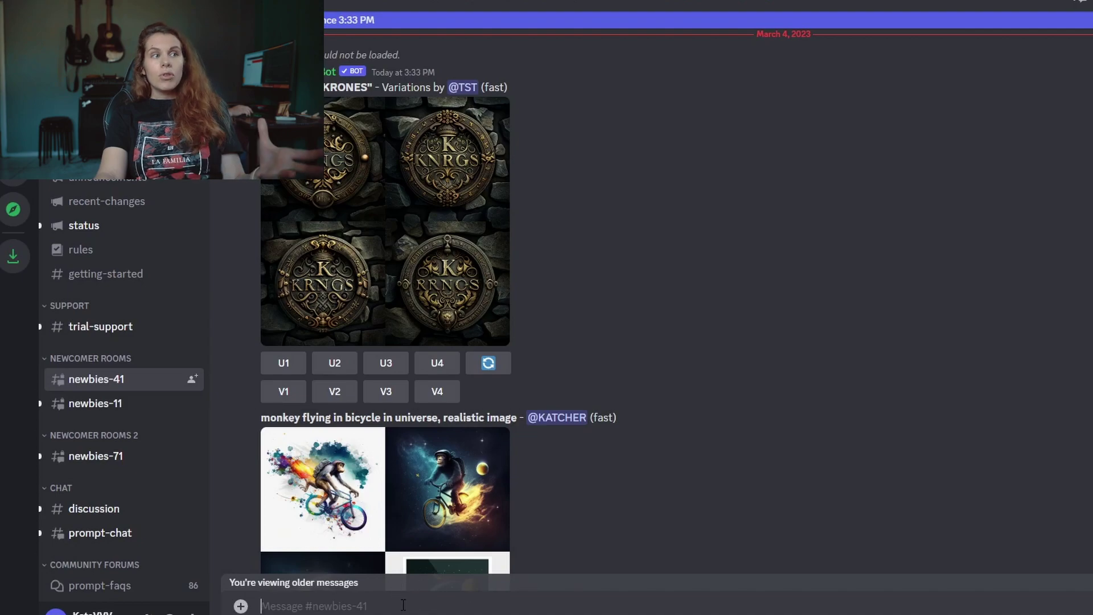
Step: Start a Midjourney /imagine command in the newbies-41 message box
{"action": "type", "text": "/imagi"}
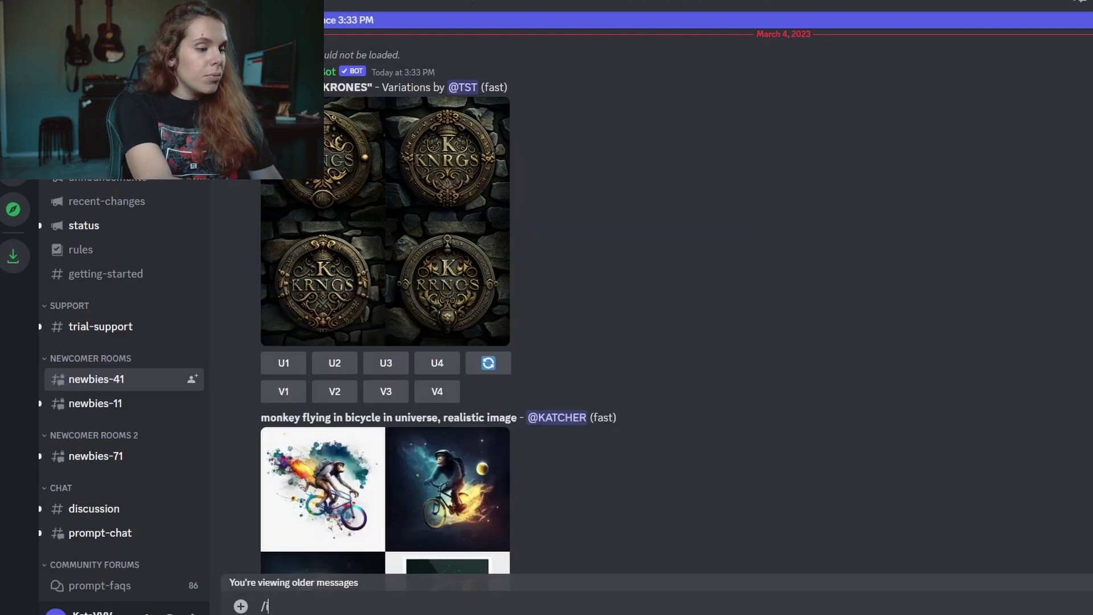
{"action": "type", "text": "ne"}
{"action": "key", "text": "Tab"}
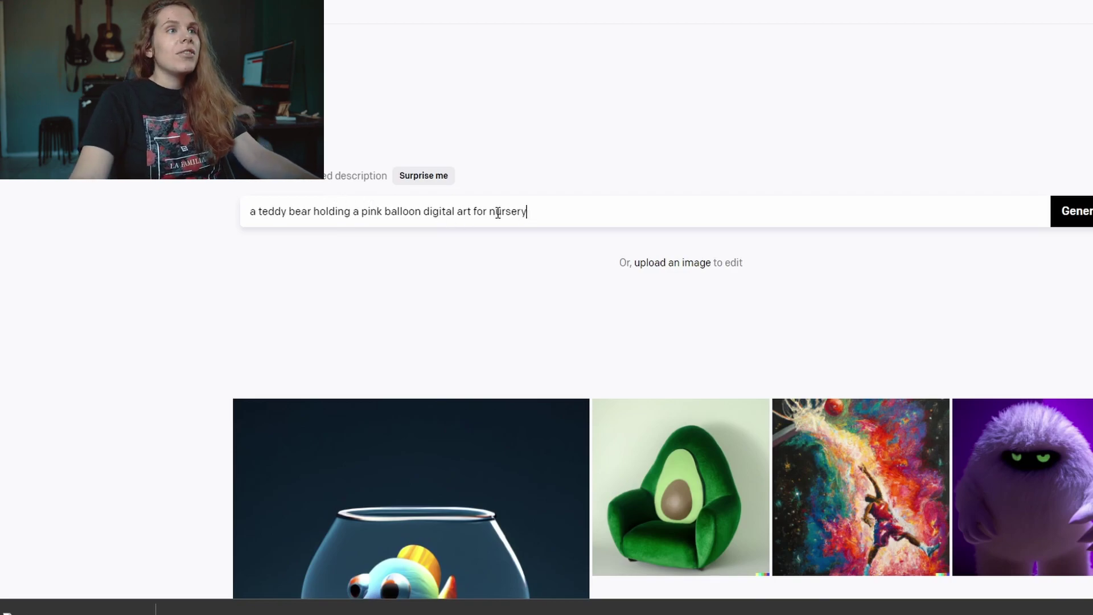
Step: Generate DALL-E images from 'a teddy bear holding a pink balloon digital art for nursery'
{"action": "left_click_drag", "start_coordinate": [575, 217], "coordinate": [249, 212]}
{"action": "key", "text": "ctrl+c"}
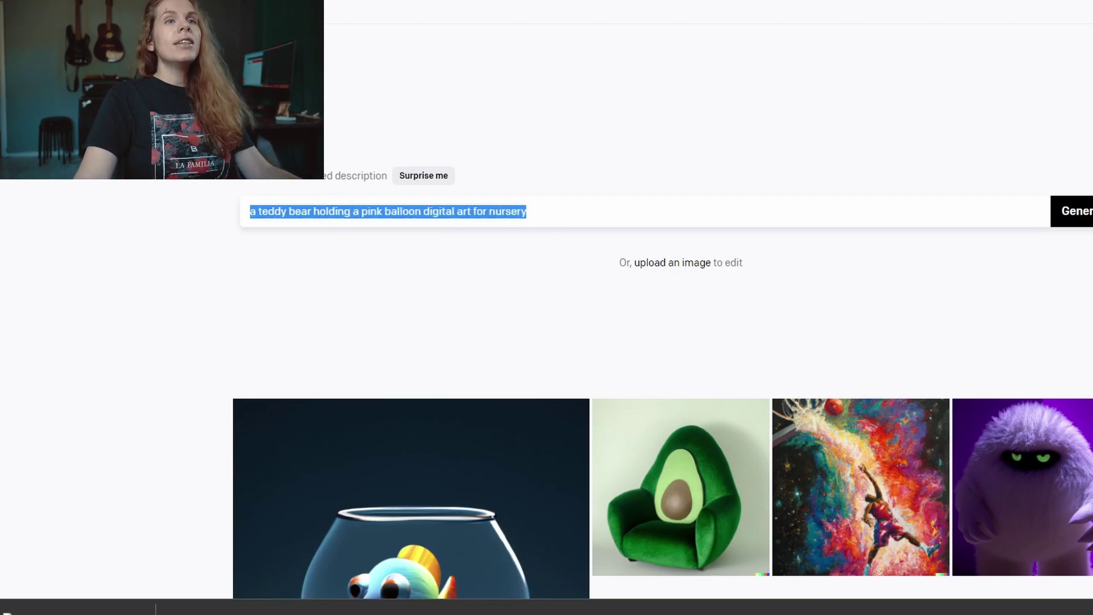
{"action": "key", "text": "Return"}
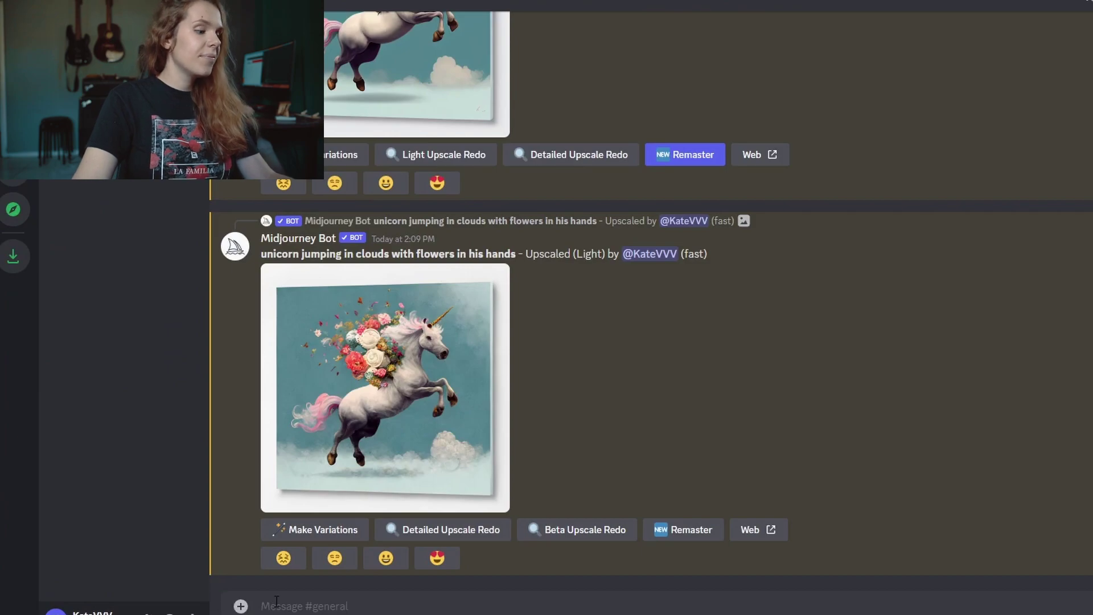
Step: Send Midjourney an /imagine request with the pasted teddy-bear pink-balloon nursery prompt
{"action": "key", "text": "ctrl+v"}
{"action": "key", "text": "ctrl+a"}
{"action": "key", "text": "BackSpace"}
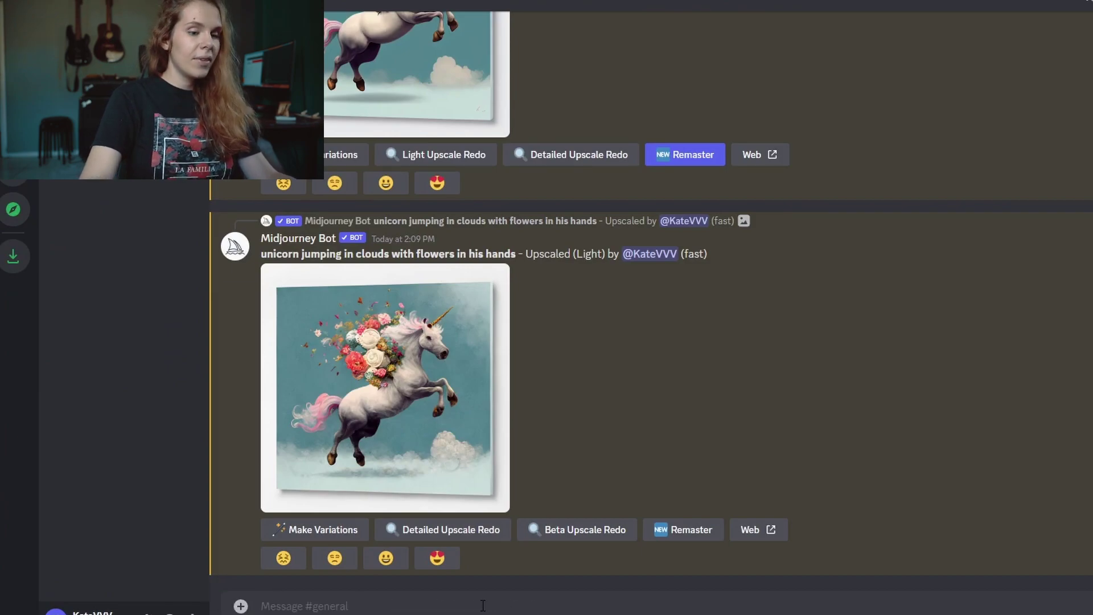
{"action": "type", "text": "/imag"}
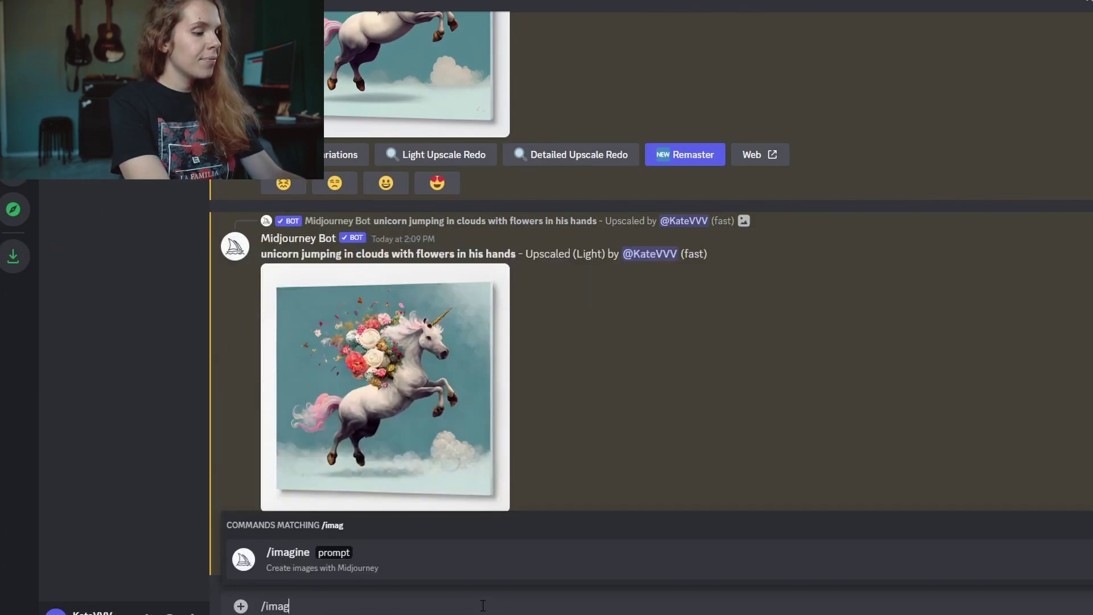
{"action": "key", "text": "Tab"}
{"action": "key", "text": "ctrl+v"}
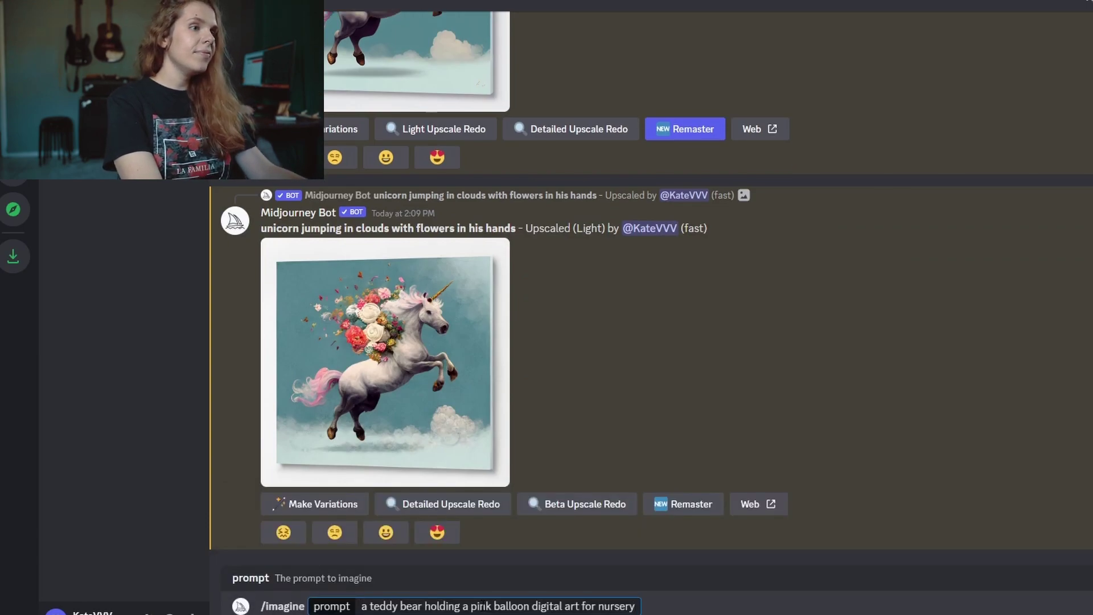
{"action": "key", "text": "Return"}
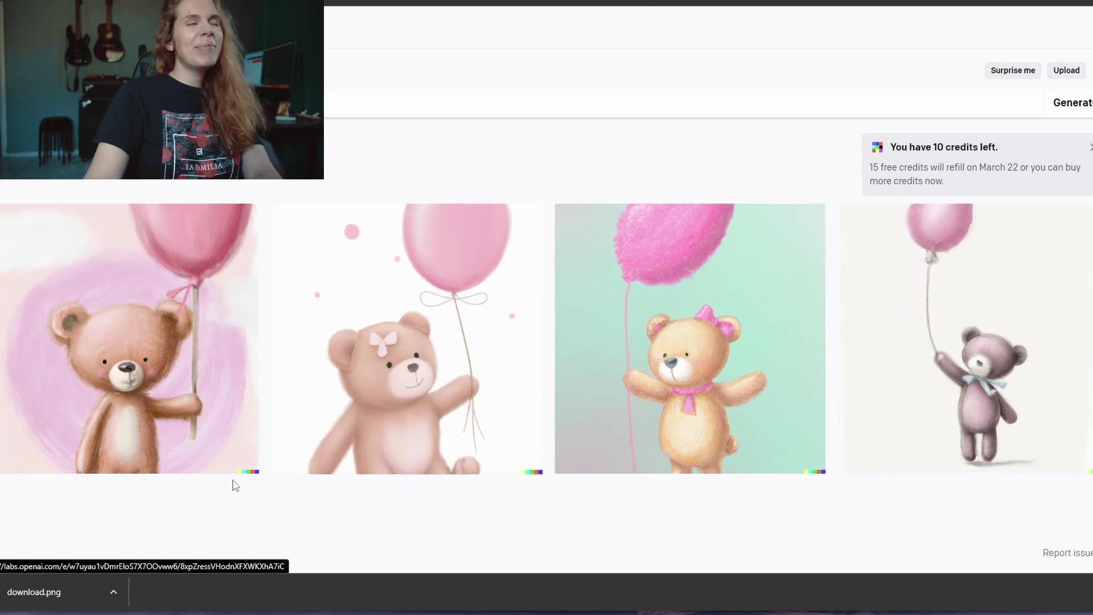
Step: Review each of the four teddy-bear results enlarged, then return to the grid
{"action": "left_click", "coordinate": [159, 420]}
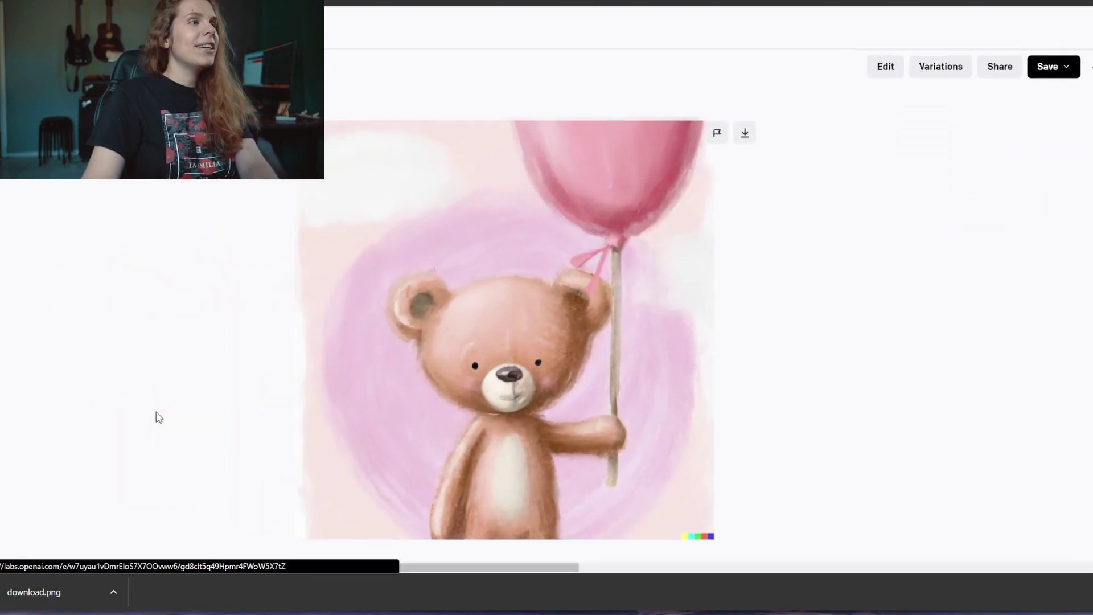
{"action": "key", "text": "Right"}
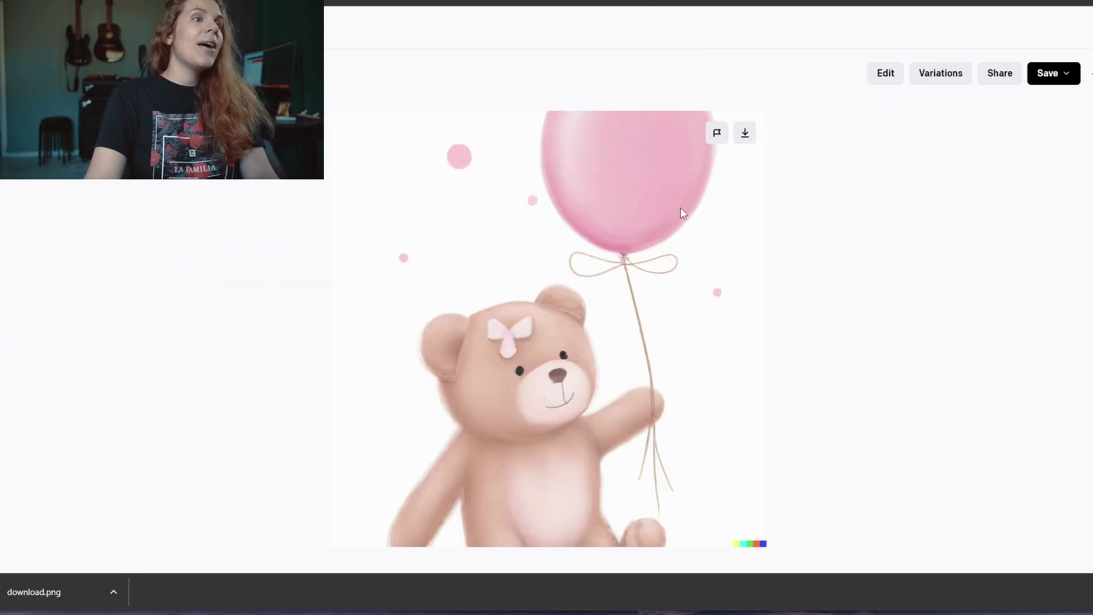
{"action": "key", "text": "Right"}
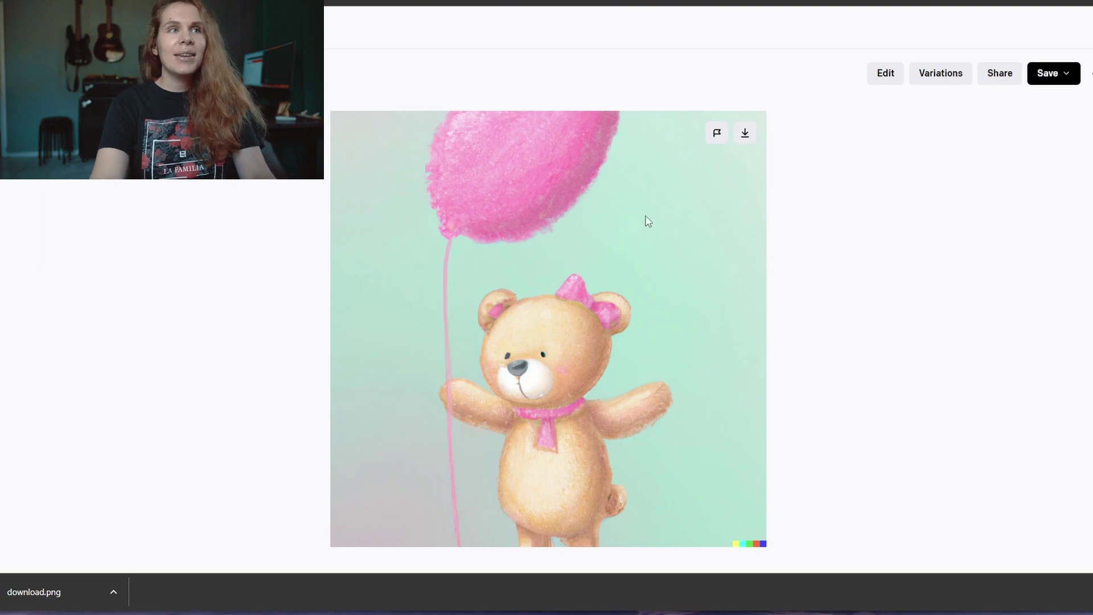
{"action": "key", "text": "Right"}
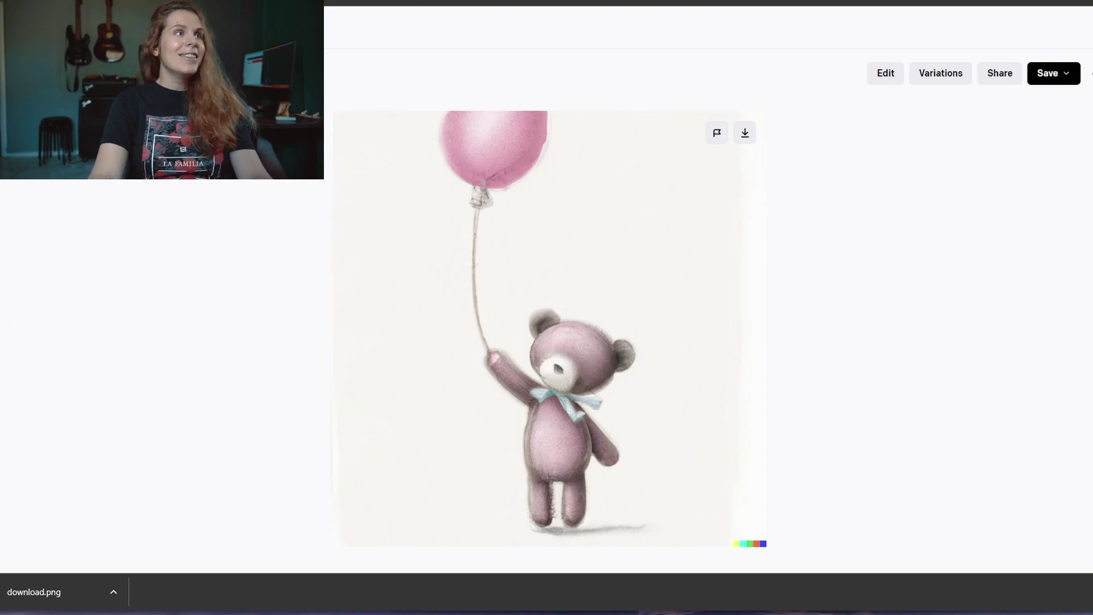
{"action": "key", "text": "Escape"}
Step: Open the second teddy bear for editing with a generation frame over its top edge
{"action": "left_click", "coordinate": [380, 377]}
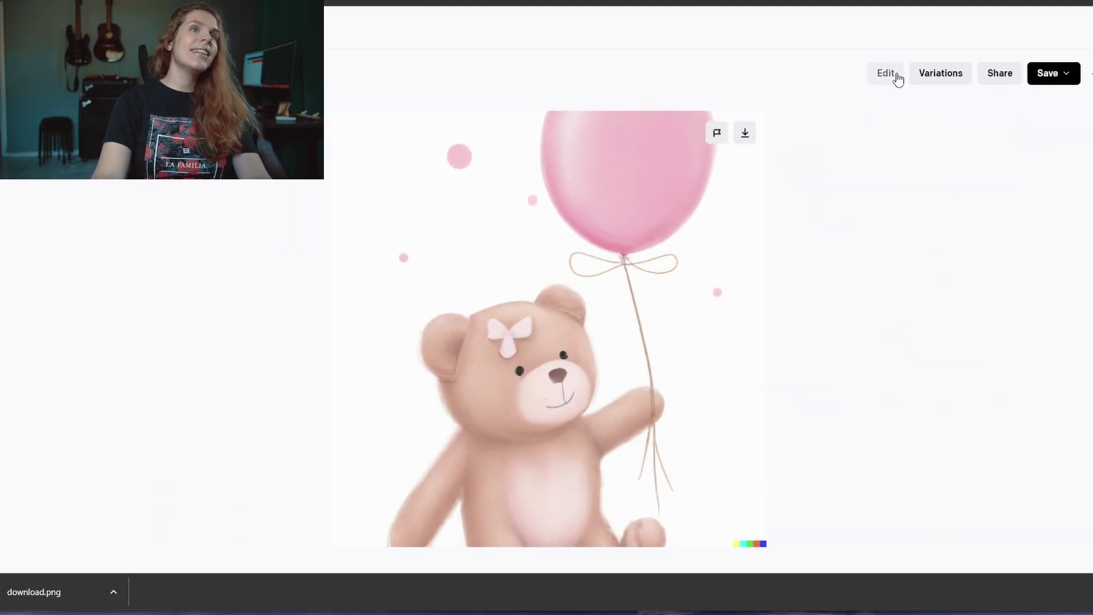
{"action": "left_click", "coordinate": [894, 75]}
{"action": "left_click", "coordinate": [641, 550]}
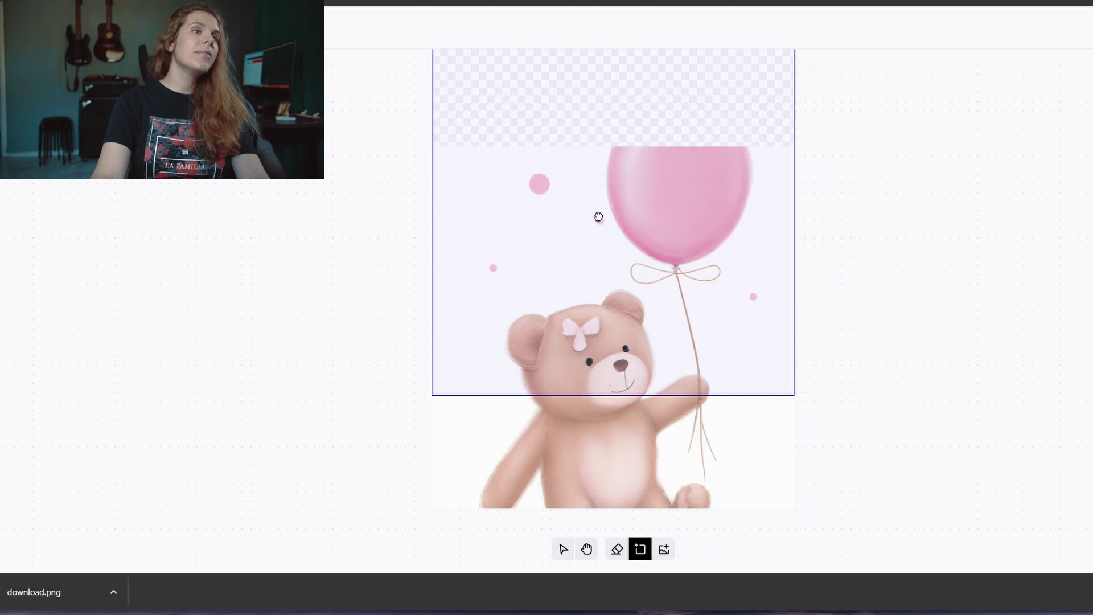
{"action": "left_click", "coordinate": [600, 248]}
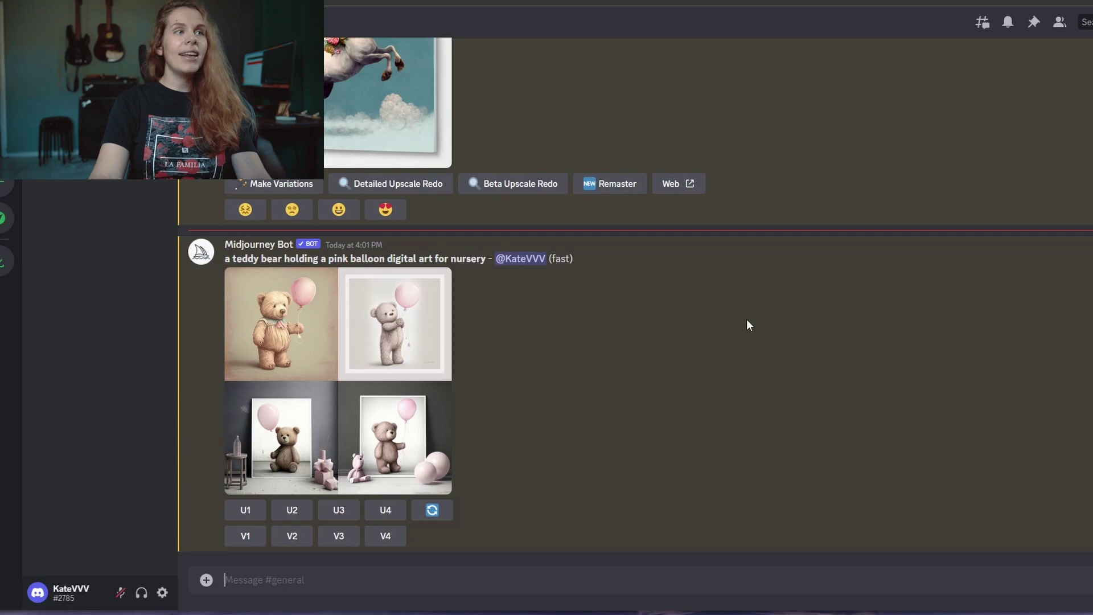
Step: Preview the Midjourney teddy-bear grid, then cancel the U3 upscale and request U2
{"action": "left_click", "coordinate": [264, 337]}
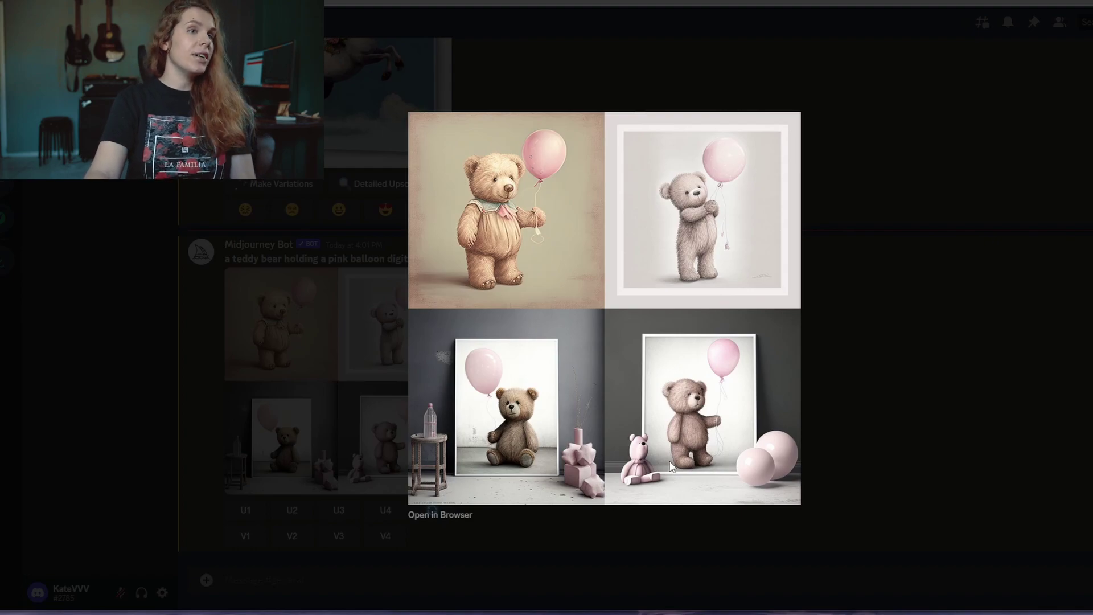
{"action": "left_click", "coordinate": [652, 541]}
{"action": "left_click", "coordinate": [349, 514]}
{"action": "left_click", "coordinate": [257, 527]}
{"action": "left_click", "coordinate": [295, 415]}
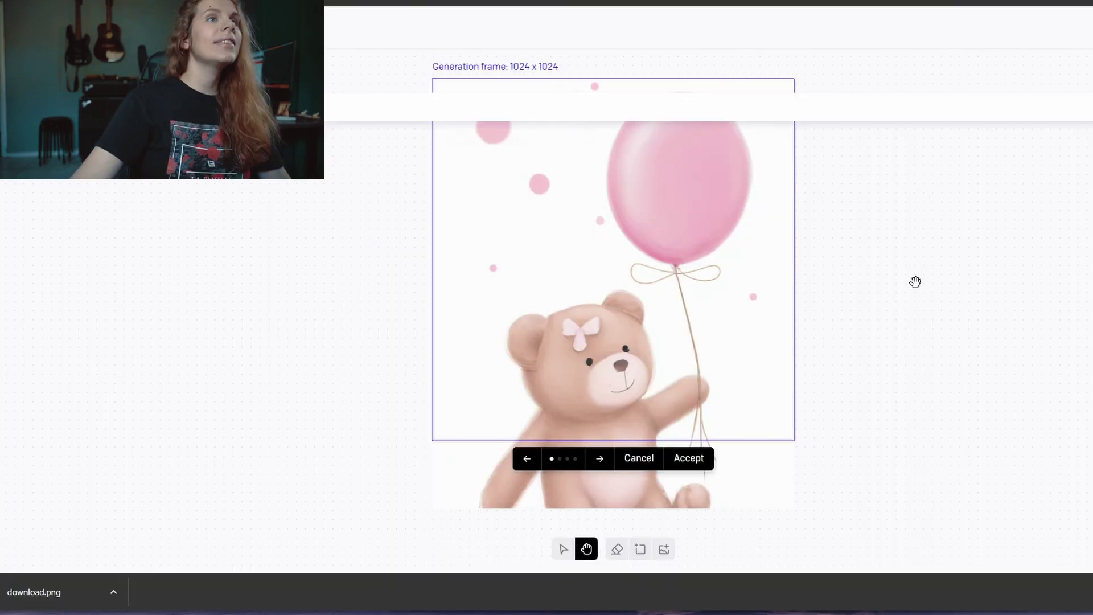
Step: Review the upward extension showing the whole balloon and accept it
{"action": "scroll", "coordinate": [842, 317], "scroll_direction": "down", "scroll_amount": 1}
{"action": "scroll", "coordinate": [825, 279], "scroll_direction": "up", "scroll_amount": 1}
{"action": "scroll", "coordinate": [825, 279], "scroll_direction": "up", "scroll_amount": 2}
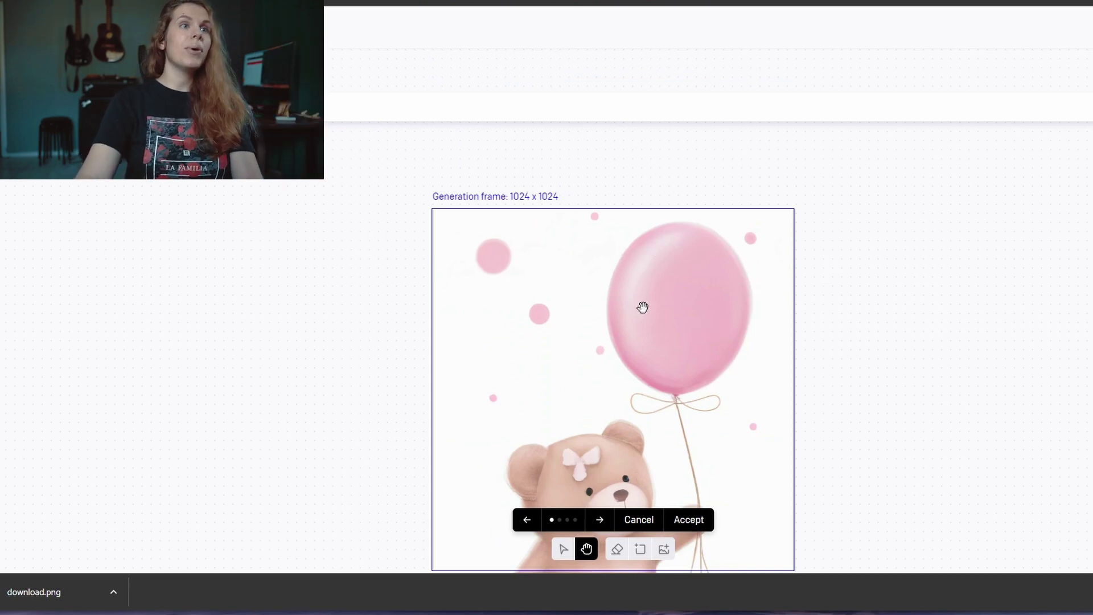
{"action": "scroll", "coordinate": [769, 361], "scroll_direction": "down", "scroll_amount": 3}
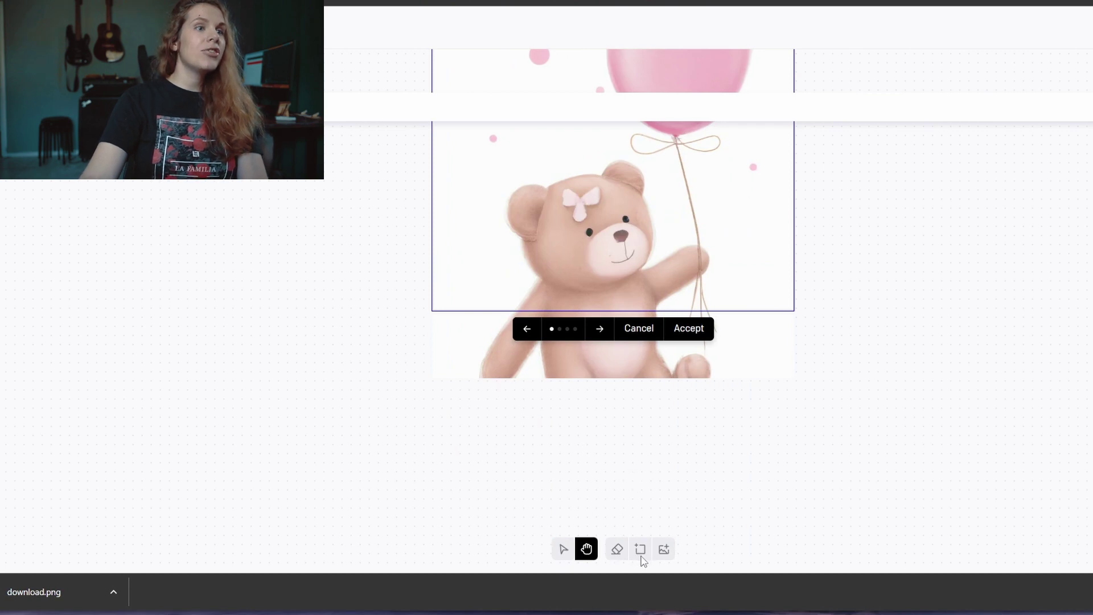
{"action": "left_click", "coordinate": [707, 331]}
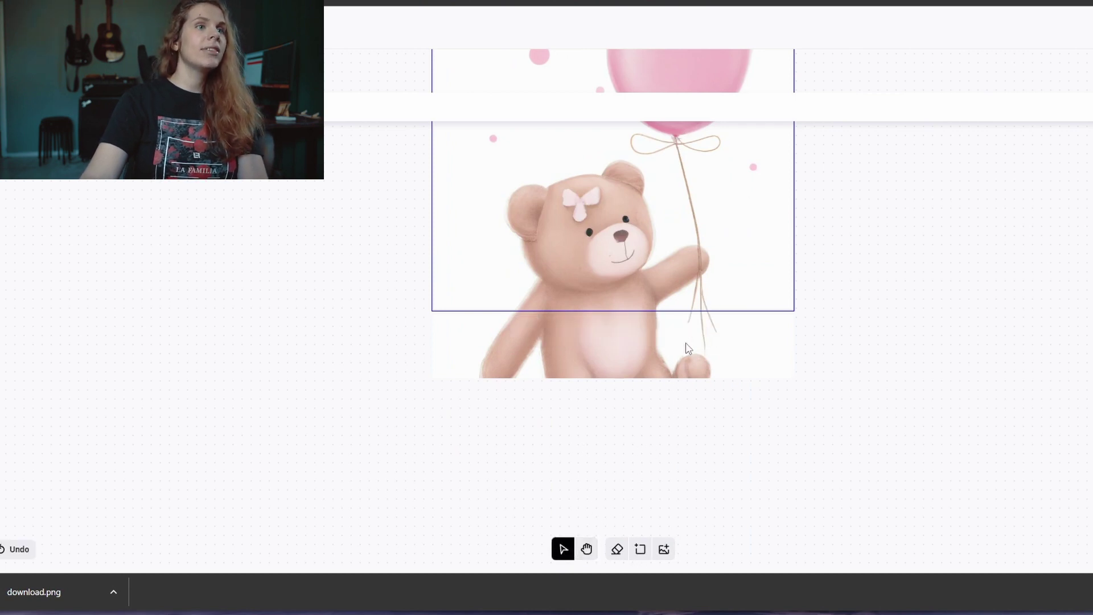
Step: Place a new generation frame over the bear's lower half and generate content below it
{"action": "left_click", "coordinate": [640, 549]}
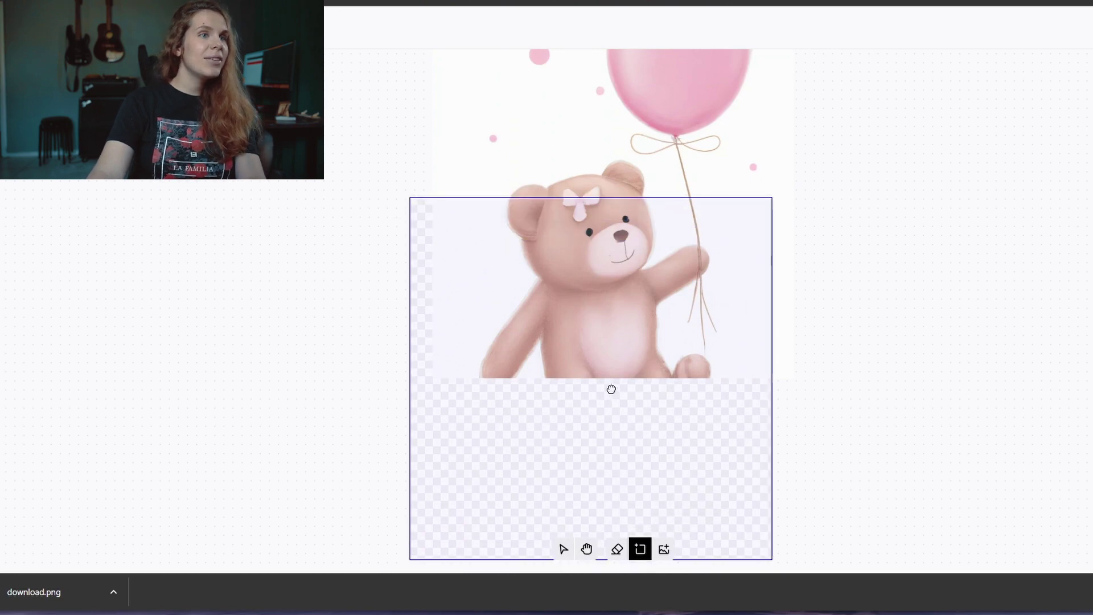
{"action": "left_click", "coordinate": [632, 365]}
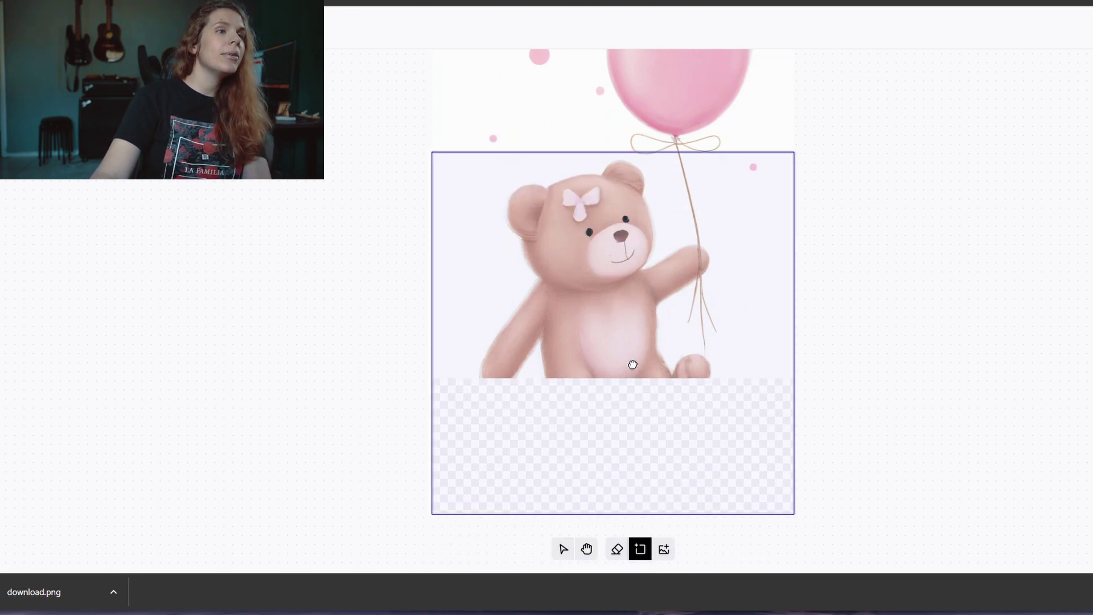
{"action": "left_click", "coordinate": [633, 303]}
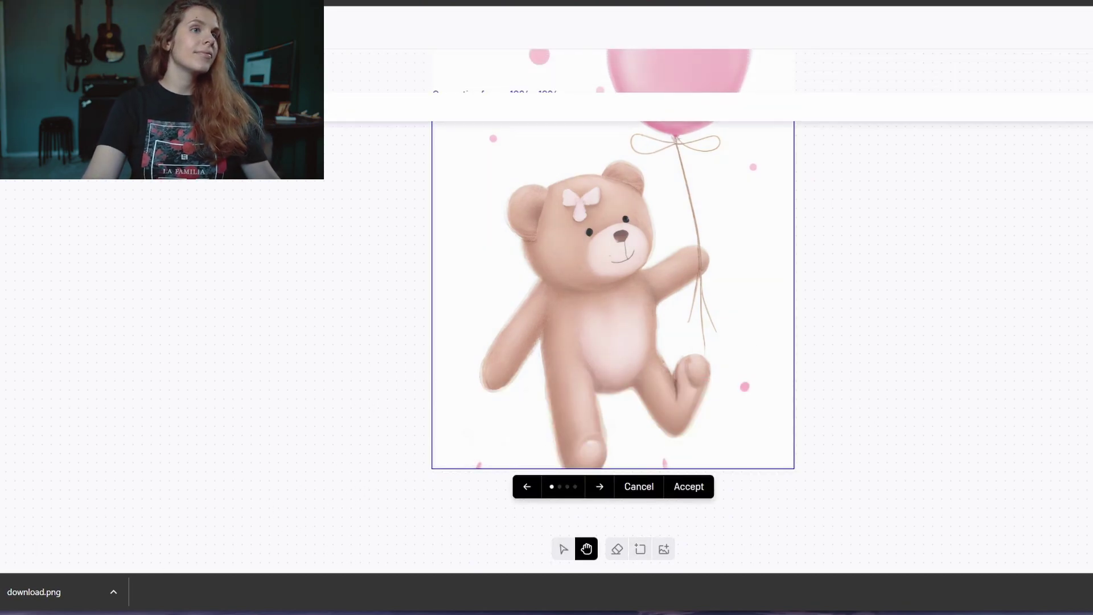
{"action": "scroll", "coordinate": [999, 349], "scroll_direction": "up", "scroll_amount": 1}
{"action": "scroll", "coordinate": [993, 350], "scroll_direction": "down", "scroll_amount": 2}
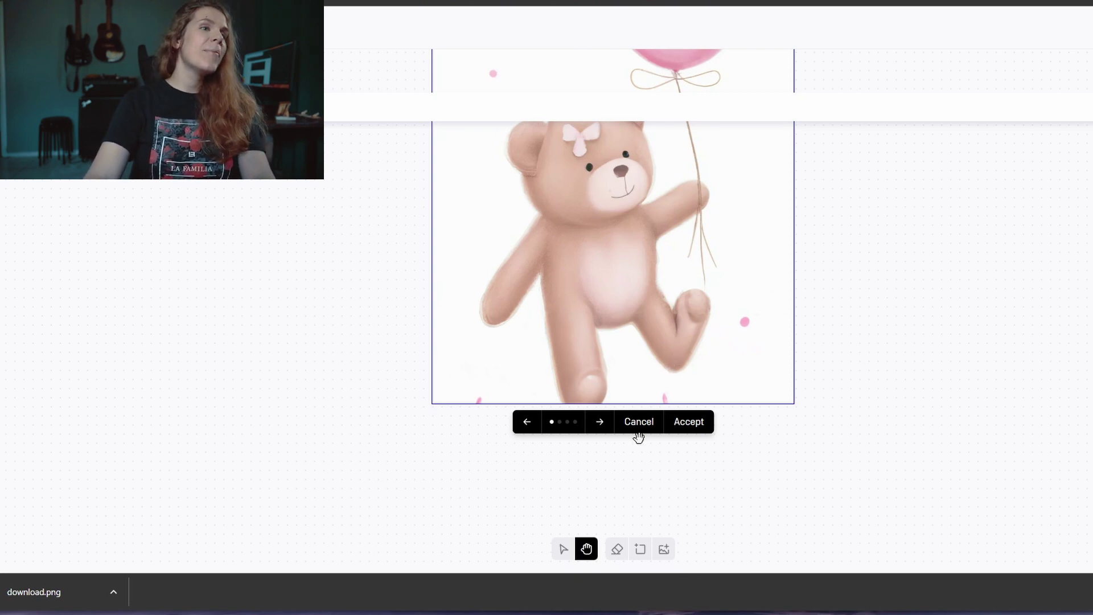
Step: Page through the four outpainting options below the bear, settling on the third
{"action": "left_click", "coordinate": [599, 422]}
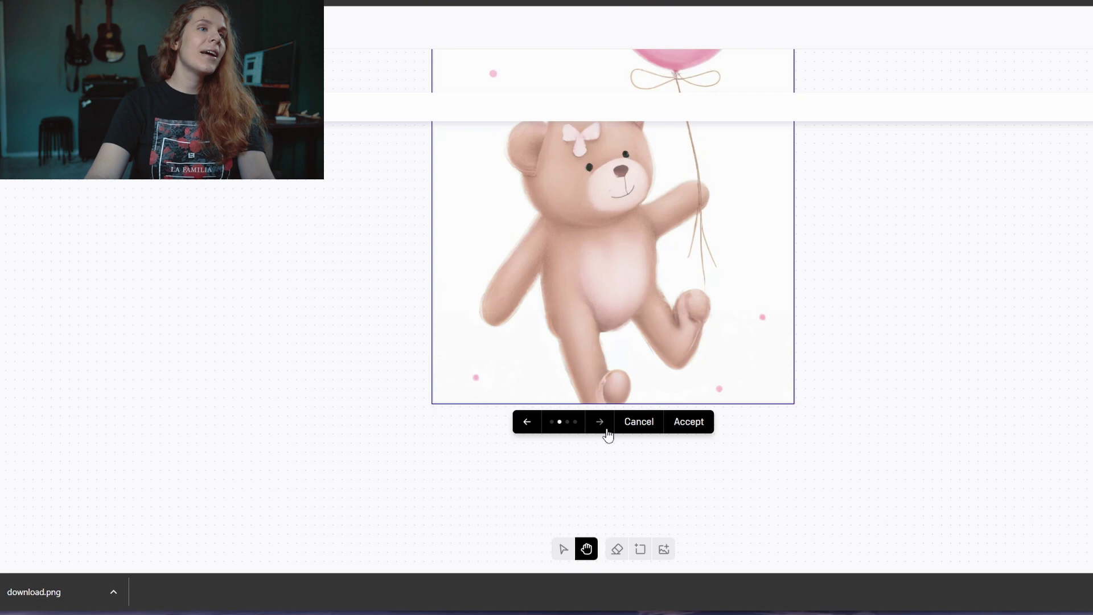
{"action": "left_click", "coordinate": [600, 423]}
{"action": "left_click", "coordinate": [600, 423]}
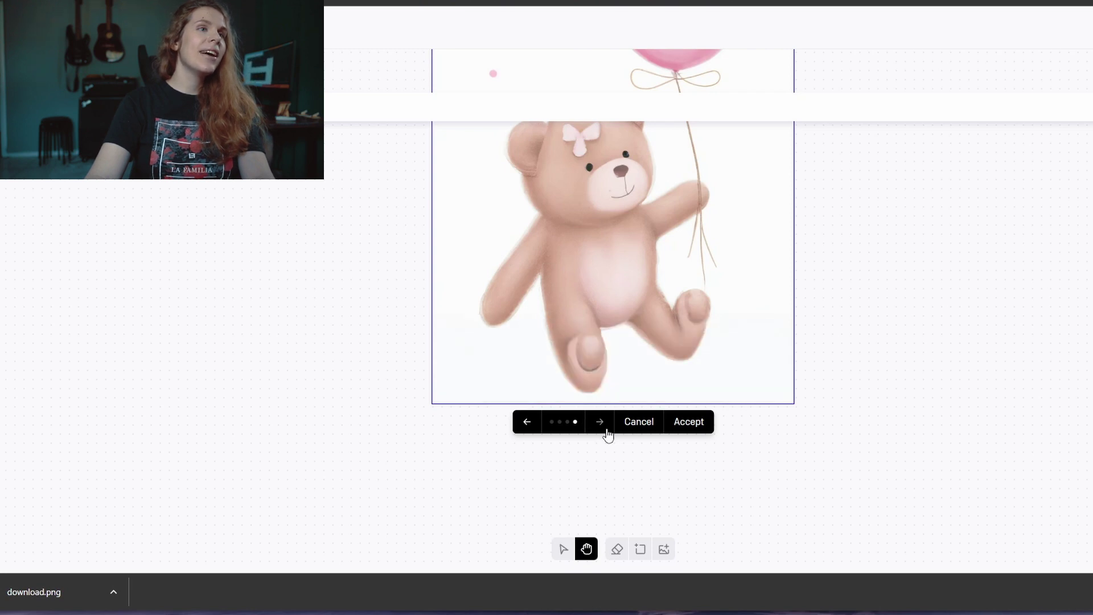
{"action": "left_click", "coordinate": [600, 422]}
{"action": "left_click", "coordinate": [599, 423]}
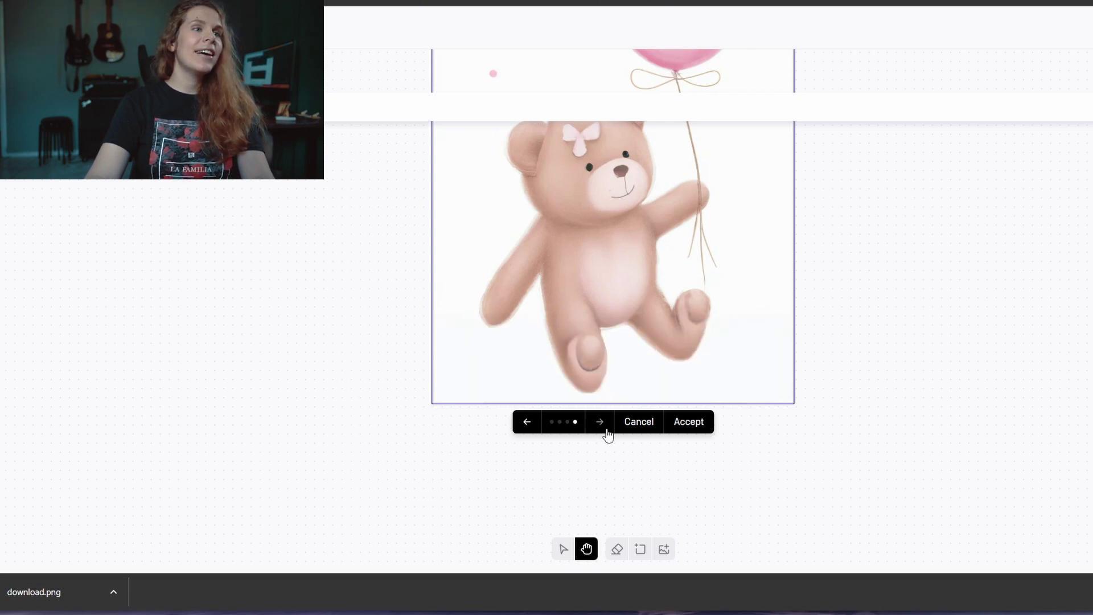
{"action": "left_click", "coordinate": [600, 423]}
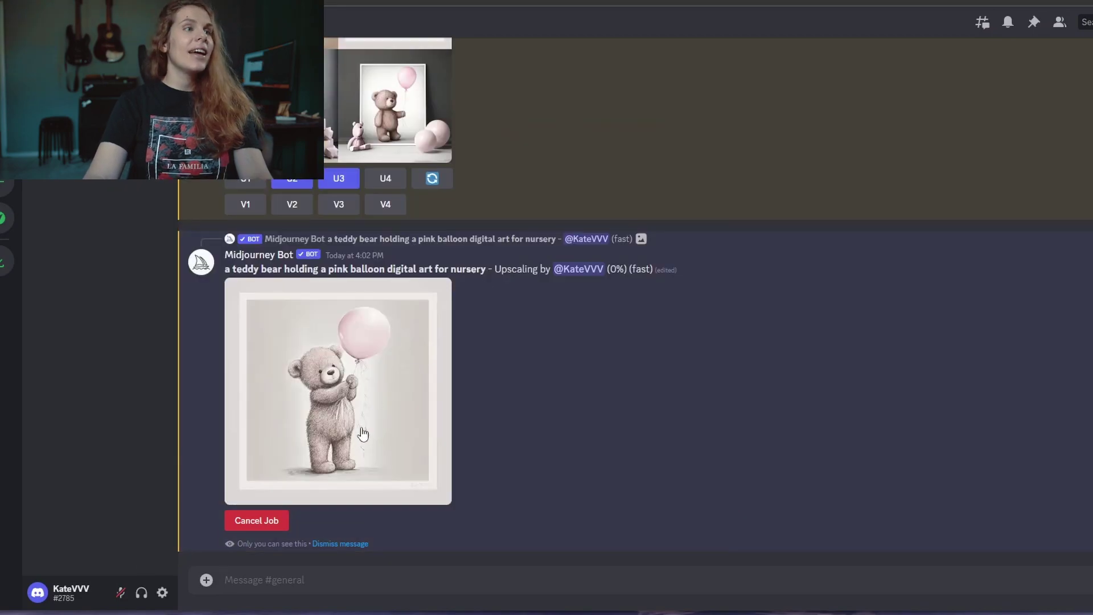
Step: View the finished sketch-style teddy-bear upscale enlarged, then return to the chat
{"action": "left_click", "coordinate": [361, 429]}
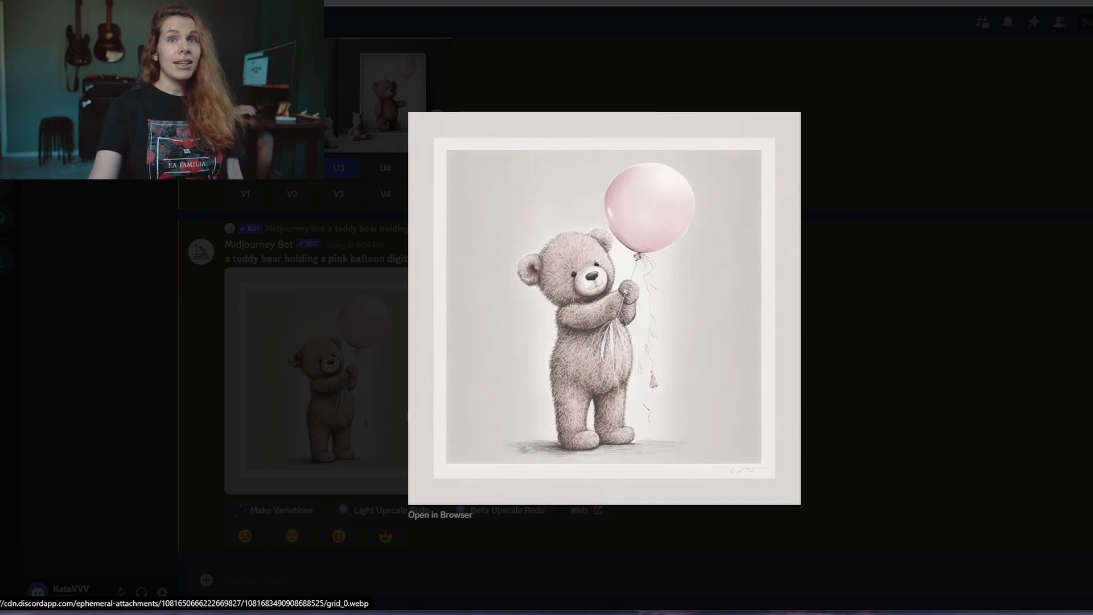
{"action": "left_click", "coordinate": [887, 539]}
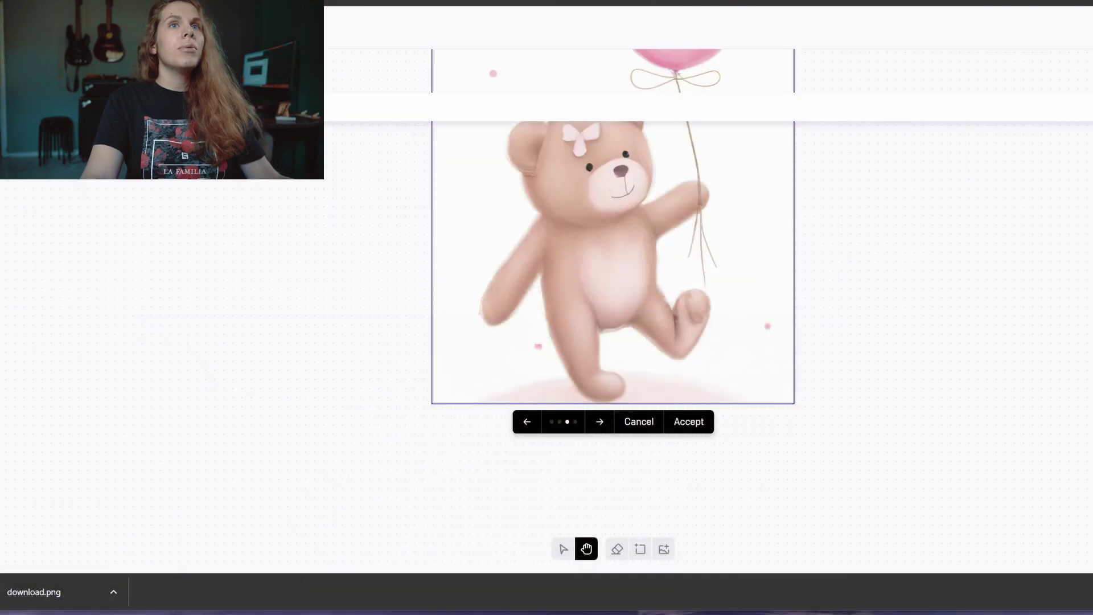
Step: Submit the pasted red-cloak girl explosion prompt in DALL-E, then enlarge Midjourney's finished grid
{"action": "scroll", "coordinate": [593, 325], "scroll_direction": "up", "scroll_amount": 5}
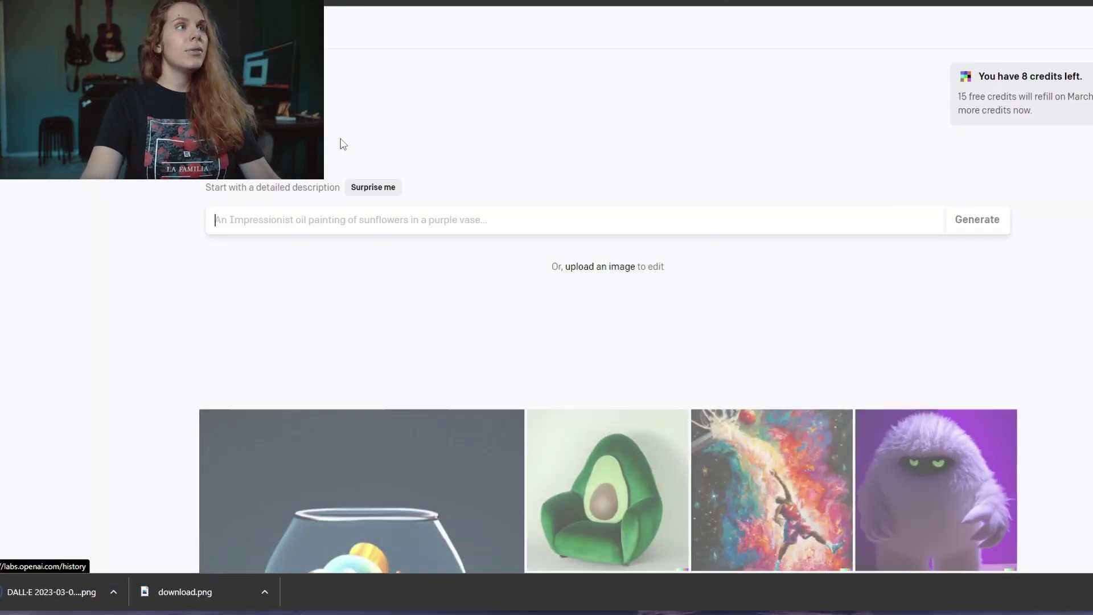
{"action": "left_click", "coordinate": [346, 219]}
{"action": "type", "text": "a girl in a red cloak picking up mushrooms in forest, big explosion on the background, photorealism, dramatic colors"}
{"action": "key", "text": "Return"}
{"action": "key", "text": "alt+Tab"}
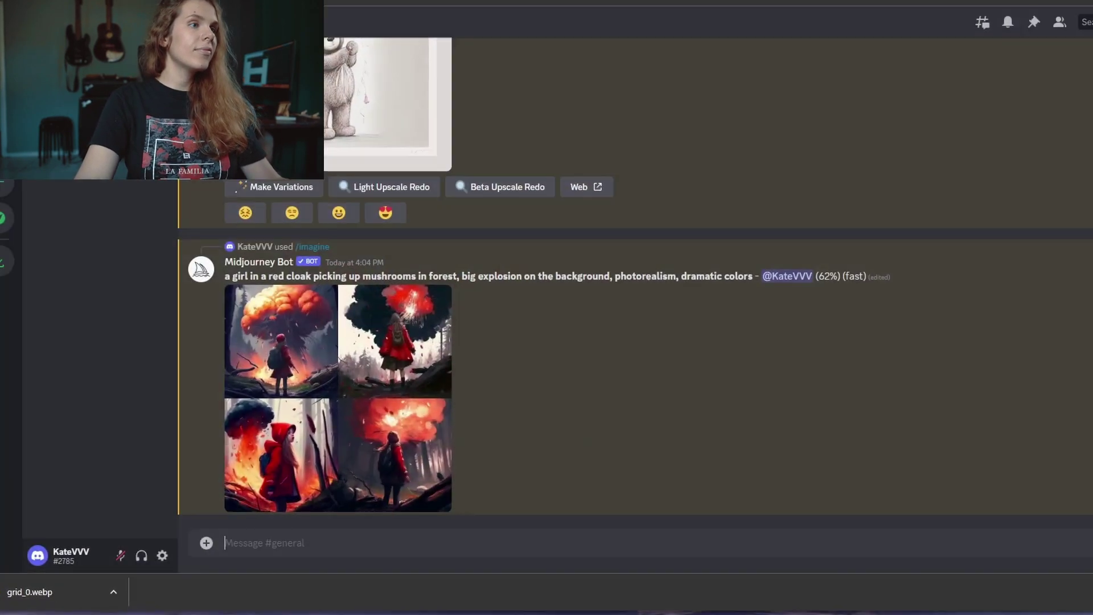
{"action": "key", "text": "alt+Tab"}
{"action": "left_click", "coordinate": [322, 341]}
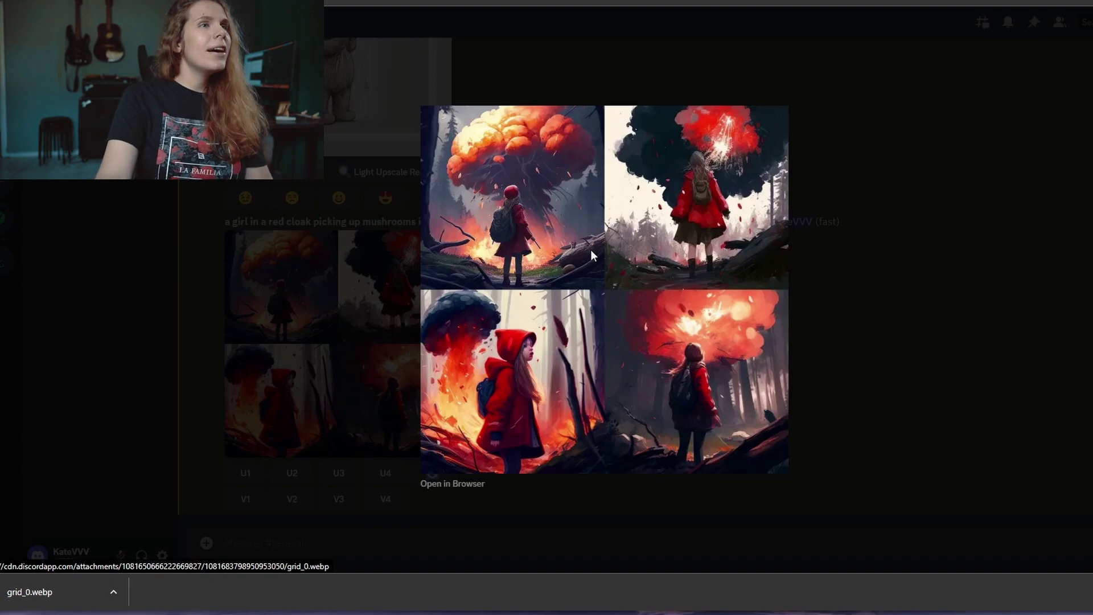
{"action": "scroll", "coordinate": [590, 254], "scroll_direction": "up", "scroll_amount": 2}
{"action": "scroll", "coordinate": [590, 255], "scroll_direction": "down", "scroll_amount": 3}
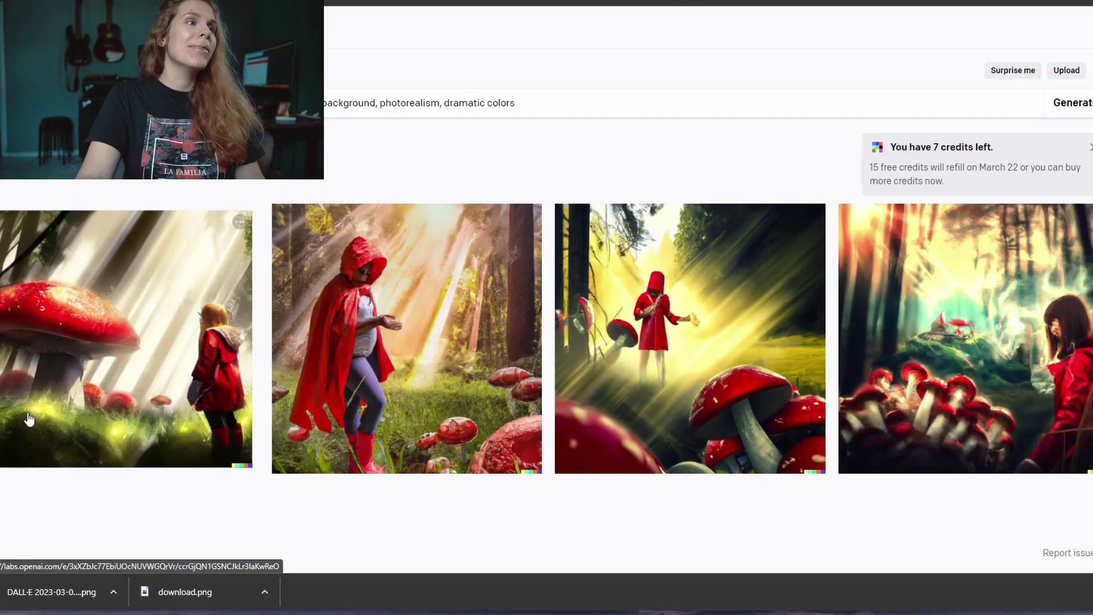
Step: Inspect DALL-E's four red-cloak mushroom results full size, then enlarge Midjourney's grid to compare
{"action": "left_click", "coordinate": [257, 342]}
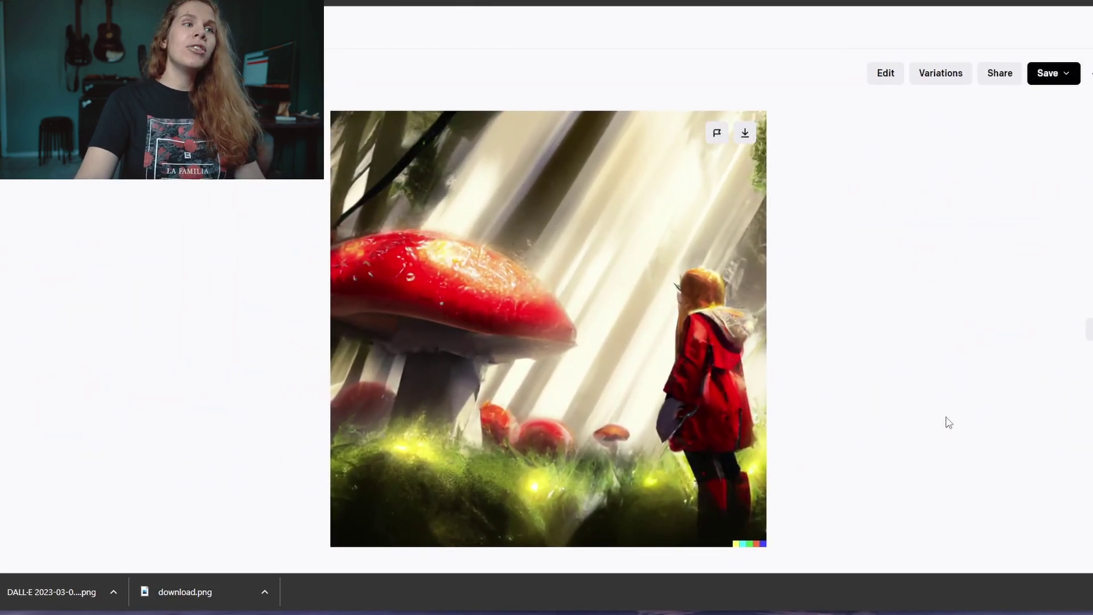
{"action": "key", "text": "Right"}
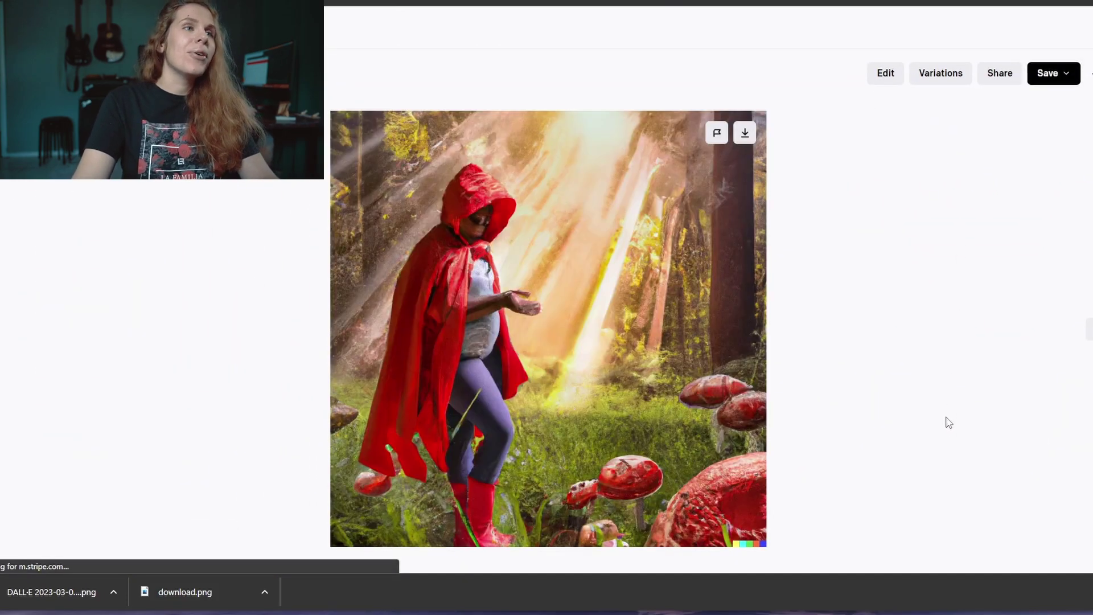
{"action": "key", "text": "Right"}
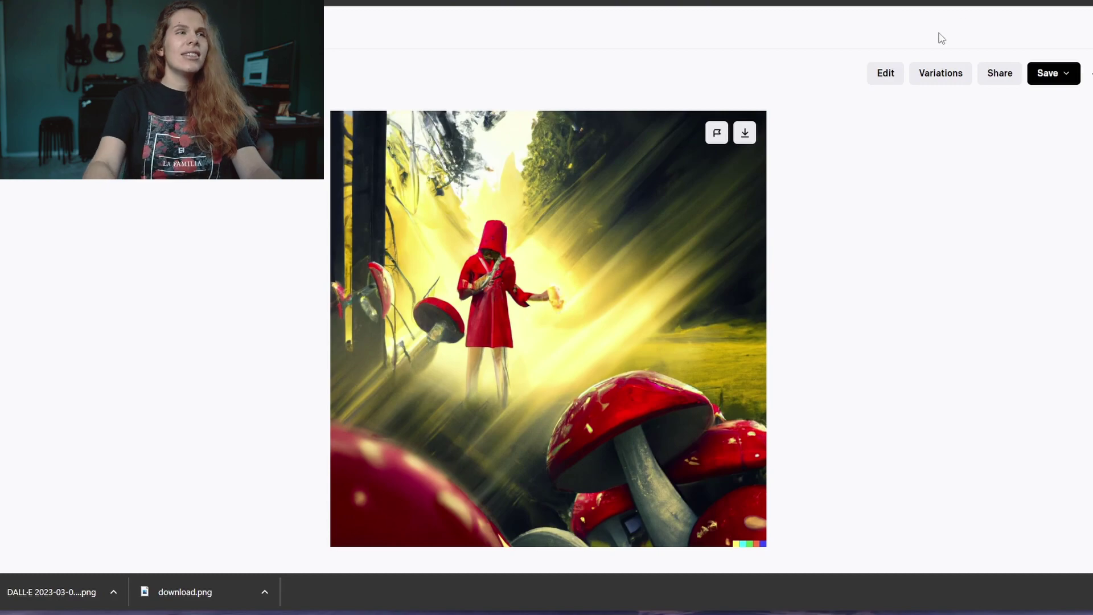
{"action": "key", "text": "Right"}
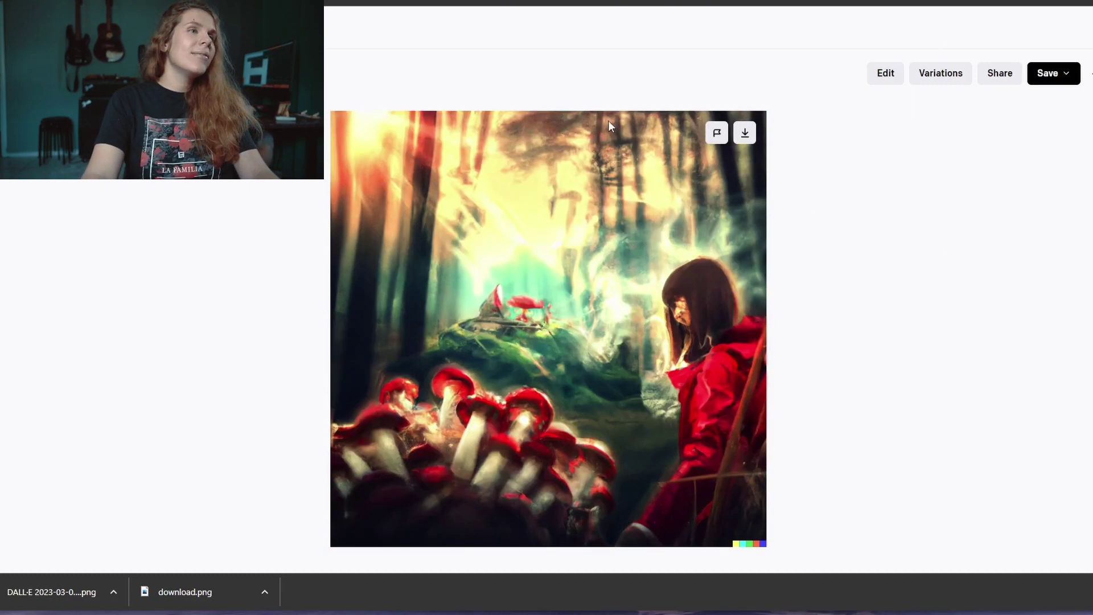
{"action": "key", "text": "Escape"}
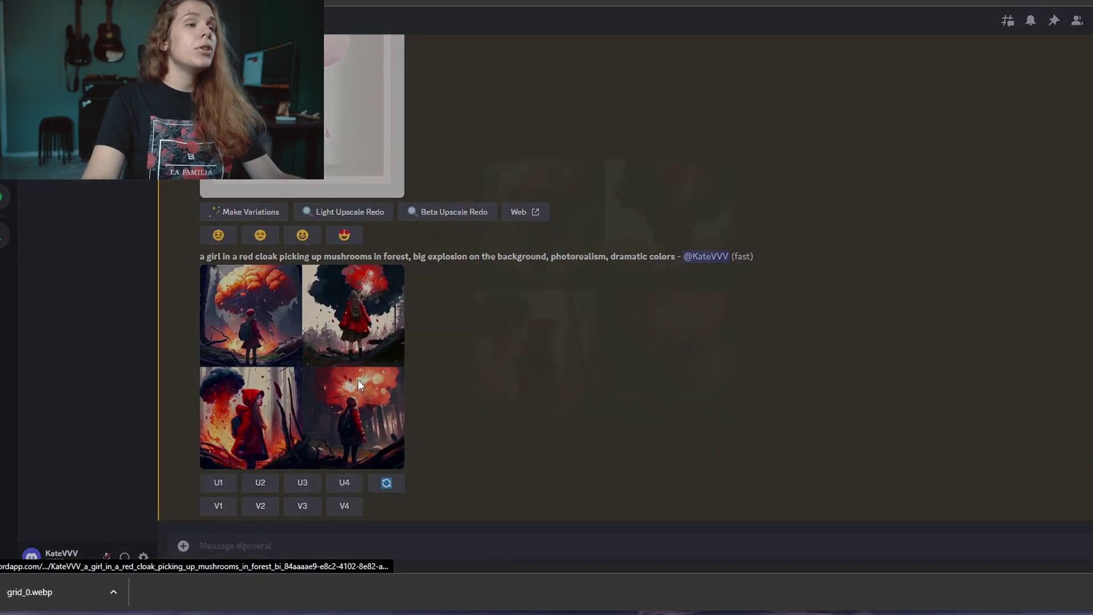
{"action": "left_click", "coordinate": [358, 383]}
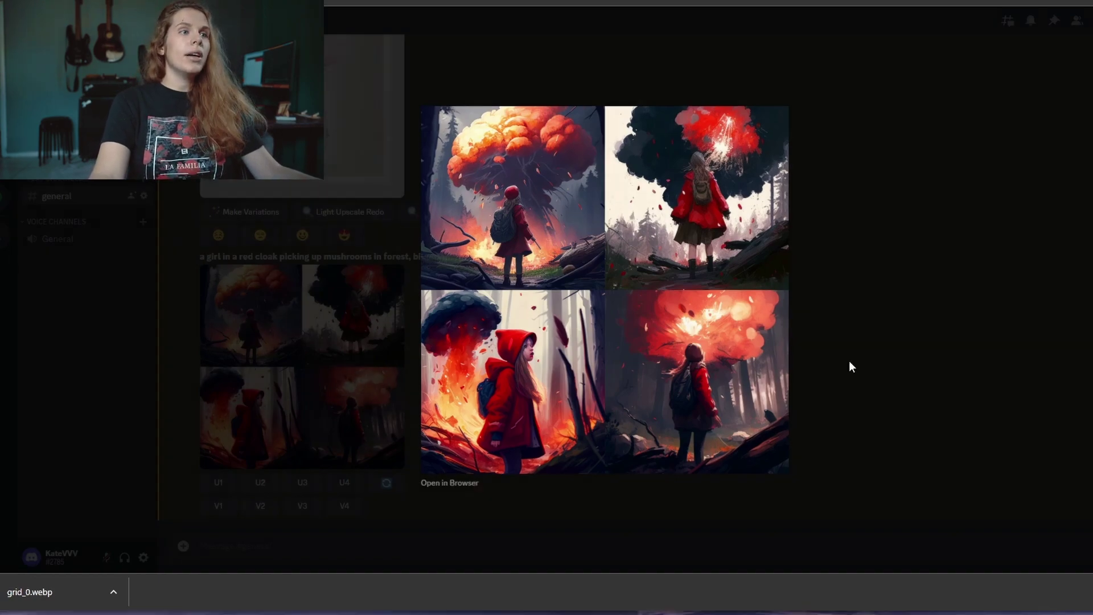
Step: Close the grid preview and upscale red-cloak girl image U1
{"action": "left_click", "coordinate": [961, 230]}
{"action": "left_click", "coordinate": [216, 484]}
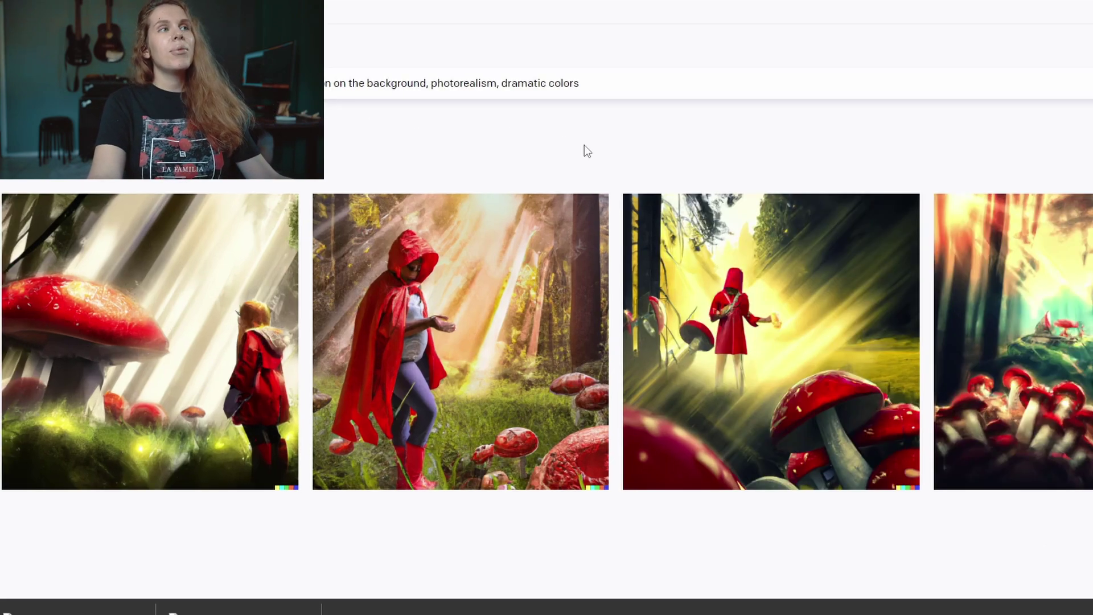
Step: Regenerate with 'bomb' added before 'explosion', then request variations of the second result
{"action": "type", "text": "bomb explosio"}
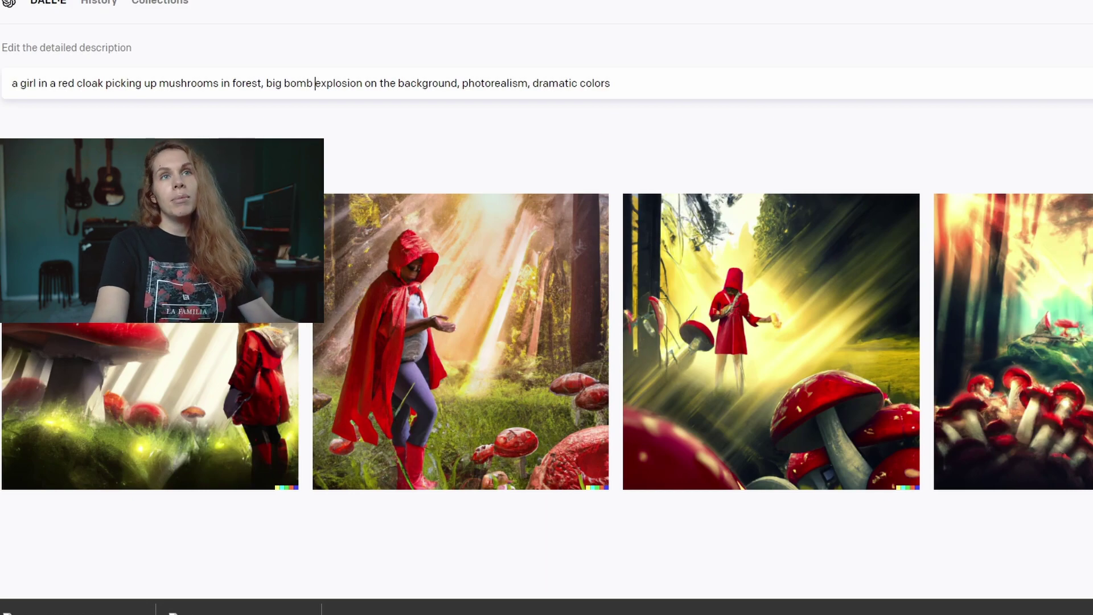
{"action": "key", "text": "Return"}
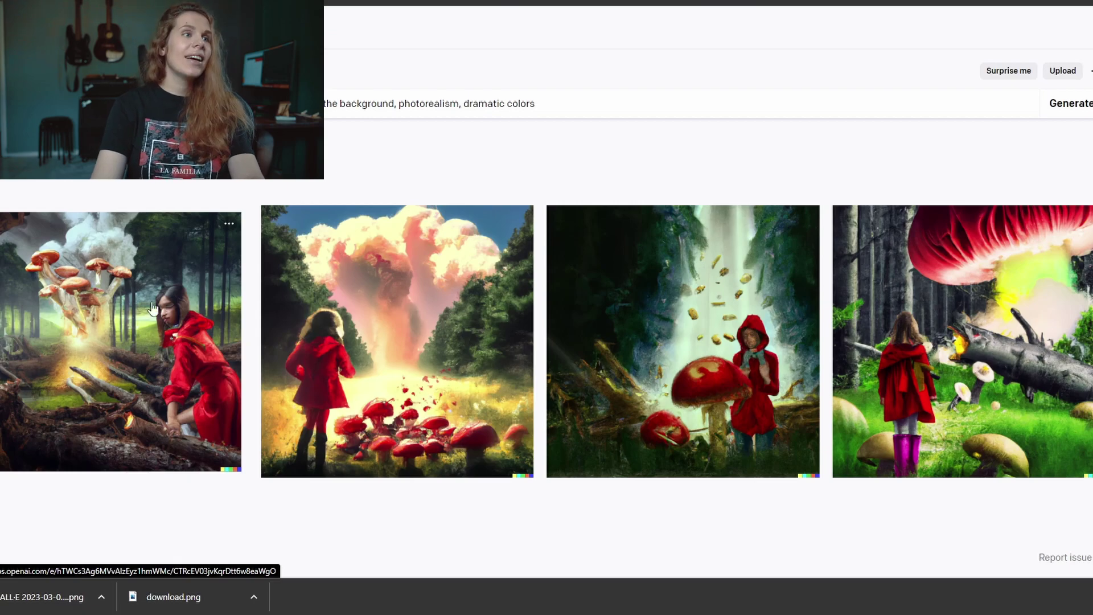
{"action": "left_click", "coordinate": [455, 410]}
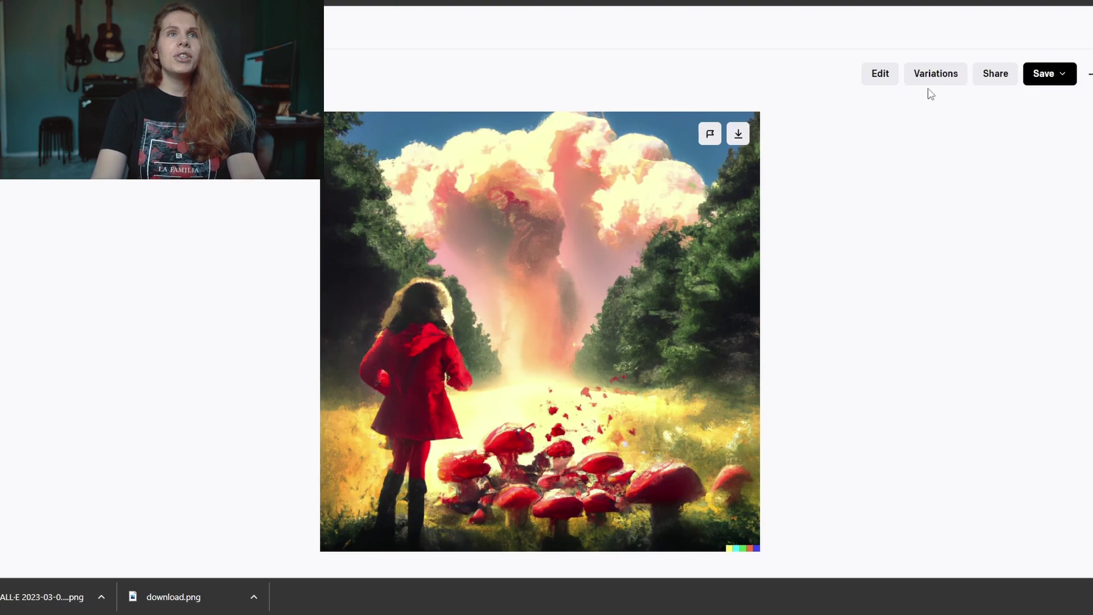
{"action": "left_click", "coordinate": [942, 76]}
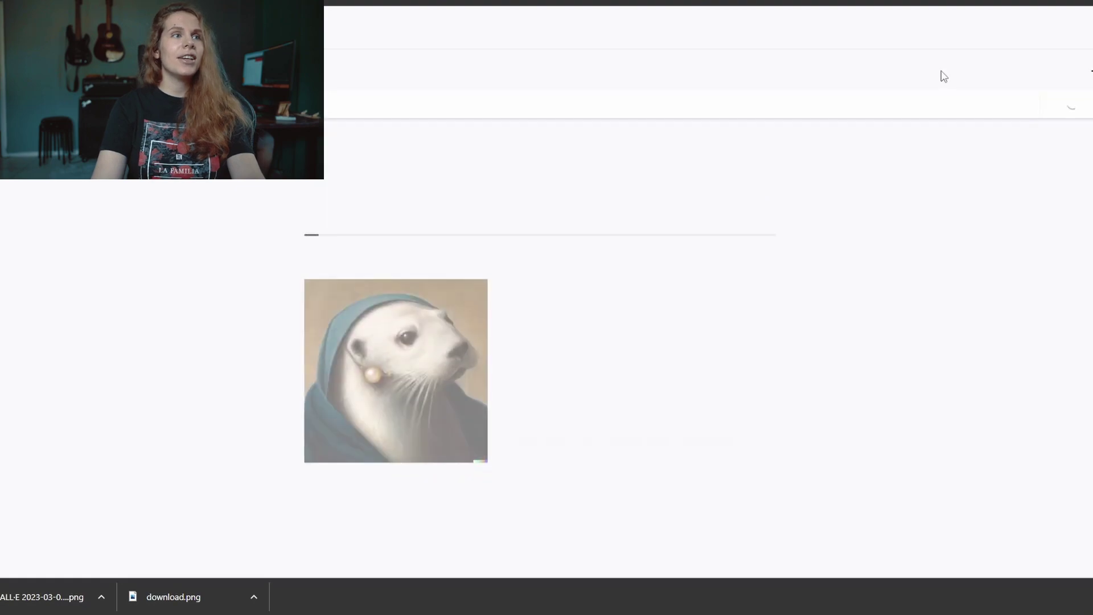
Step: Check Midjourney's upscaled red-cloak explosion image enlarged, then request Make Variations on it
{"action": "key", "text": "alt+Tab"}
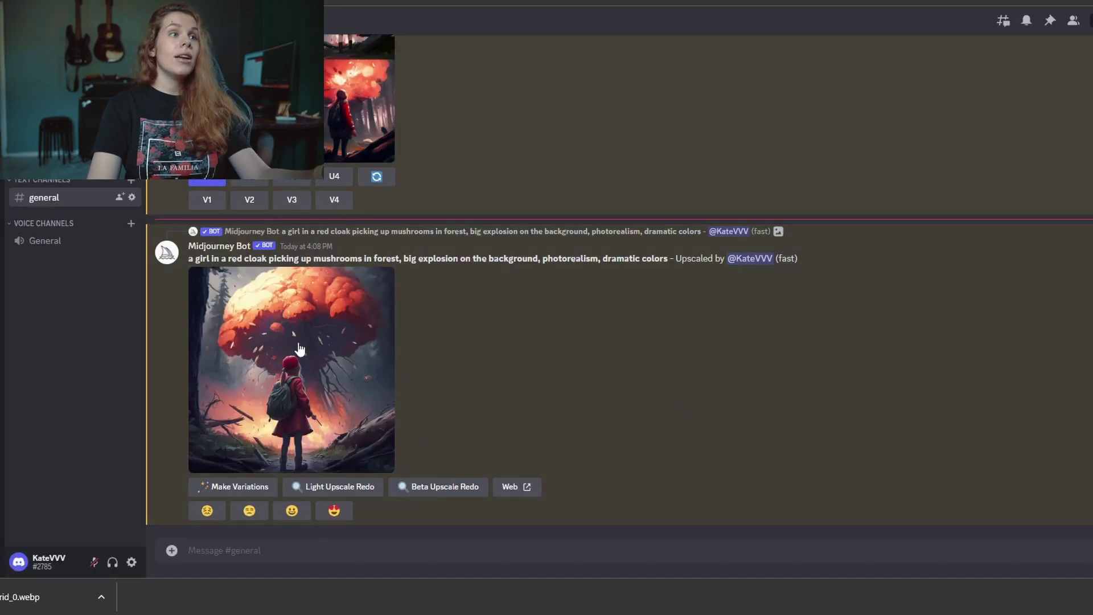
{"action": "left_click", "coordinate": [386, 336]}
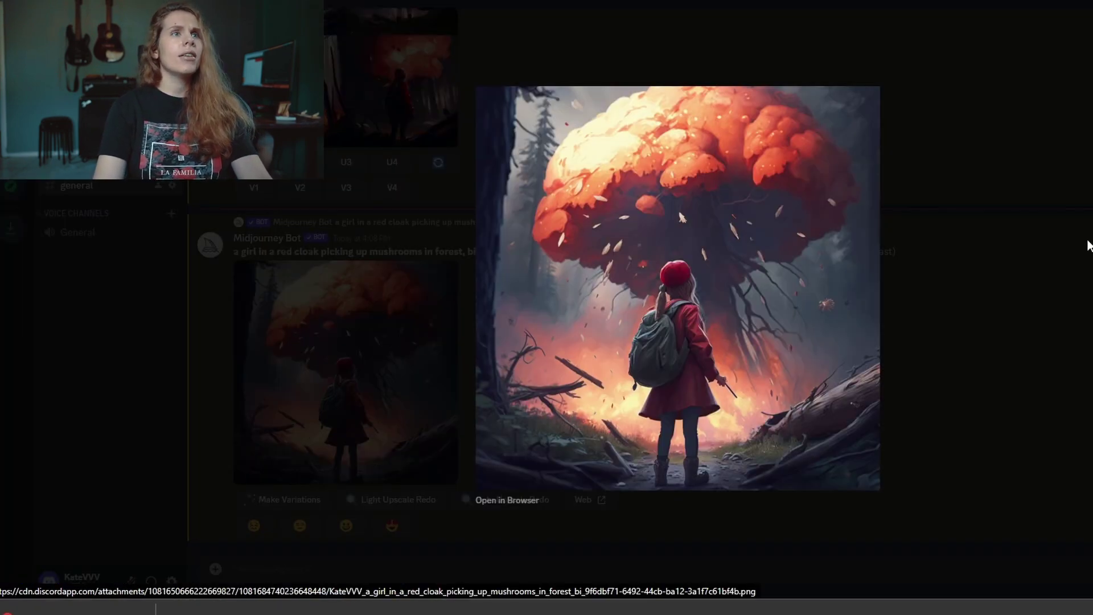
{"action": "left_click", "coordinate": [1088, 246]}
{"action": "left_click", "coordinate": [286, 500]}
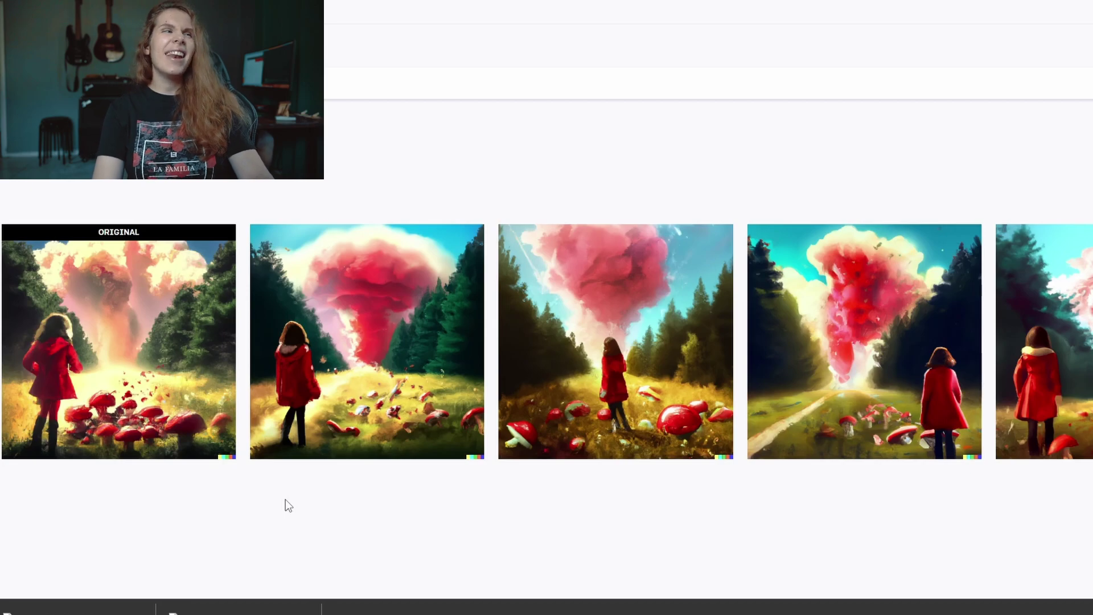
Step: Enlarge DALL-E's original explosion image, then Midjourney's grid of explosion variations
{"action": "left_click", "coordinate": [103, 393]}
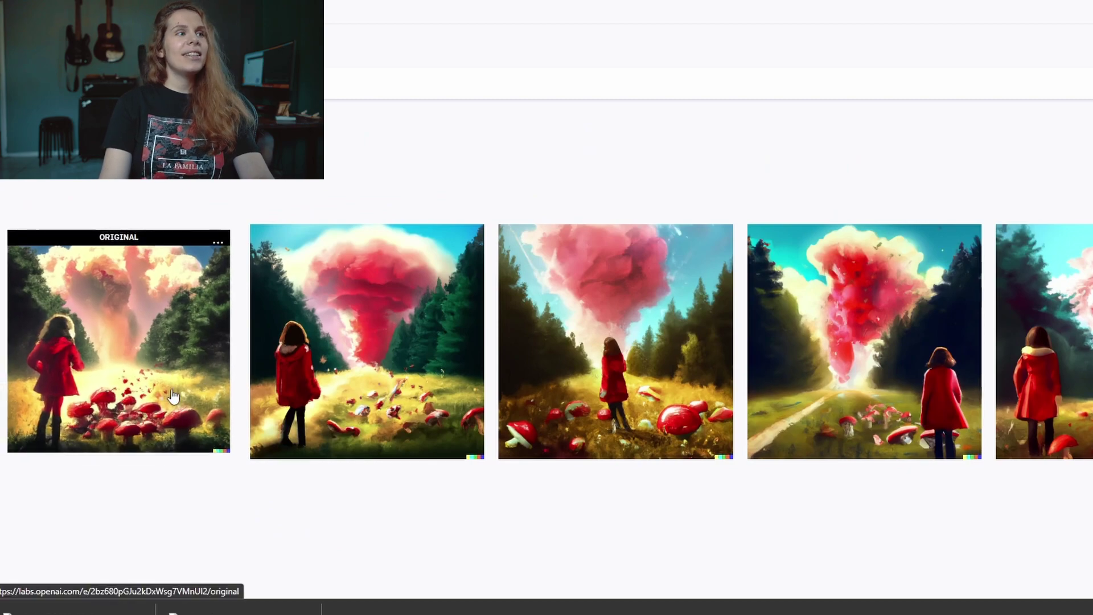
{"action": "left_click", "coordinate": [171, 388]}
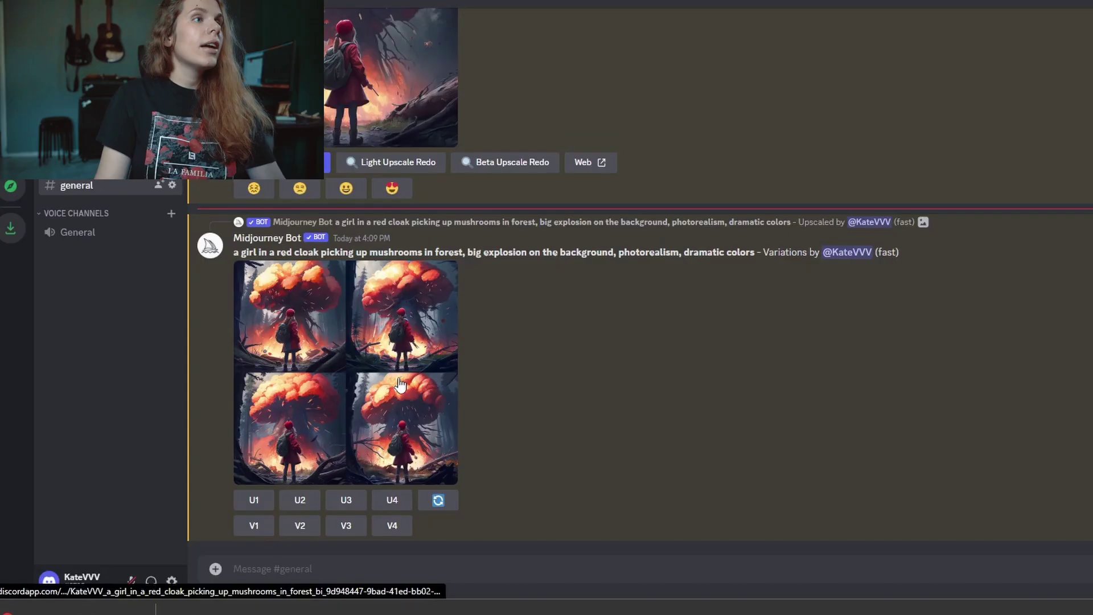
{"action": "left_click", "coordinate": [398, 377]}
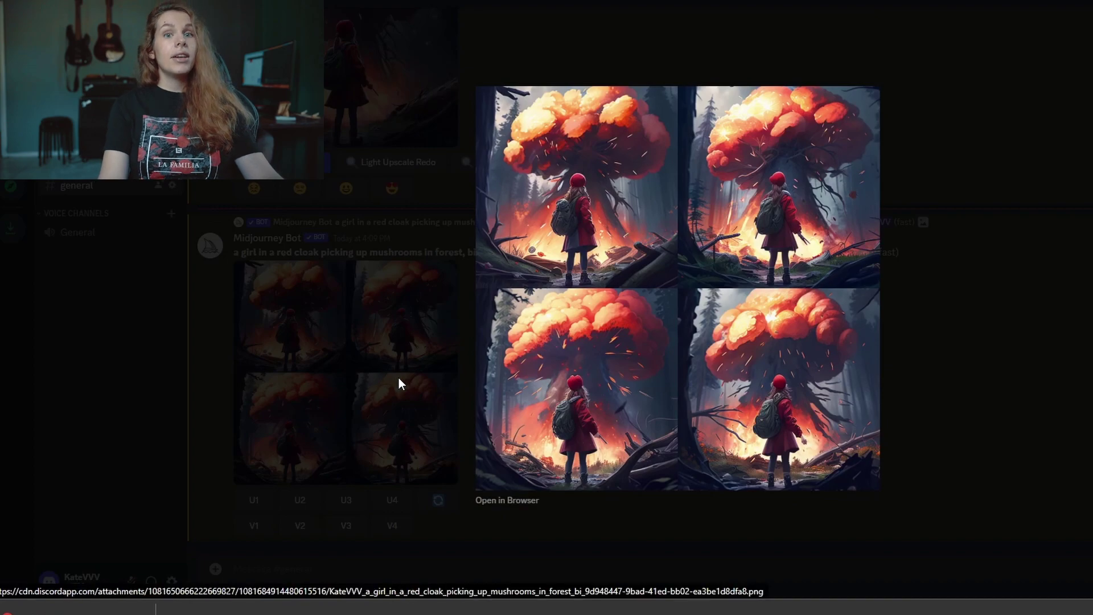